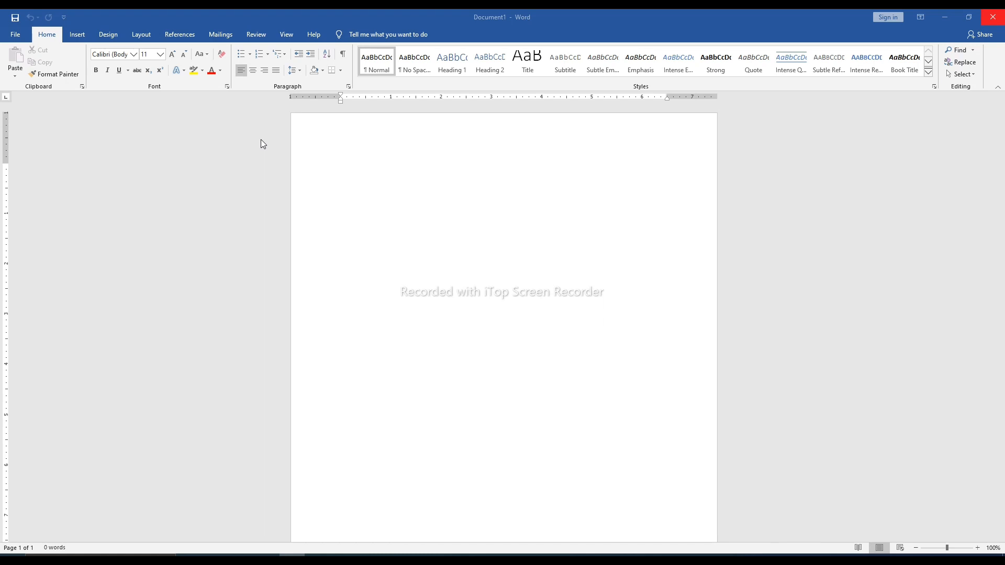
Enter a person's first name at the start of the blank page.
left_click(434, 168)
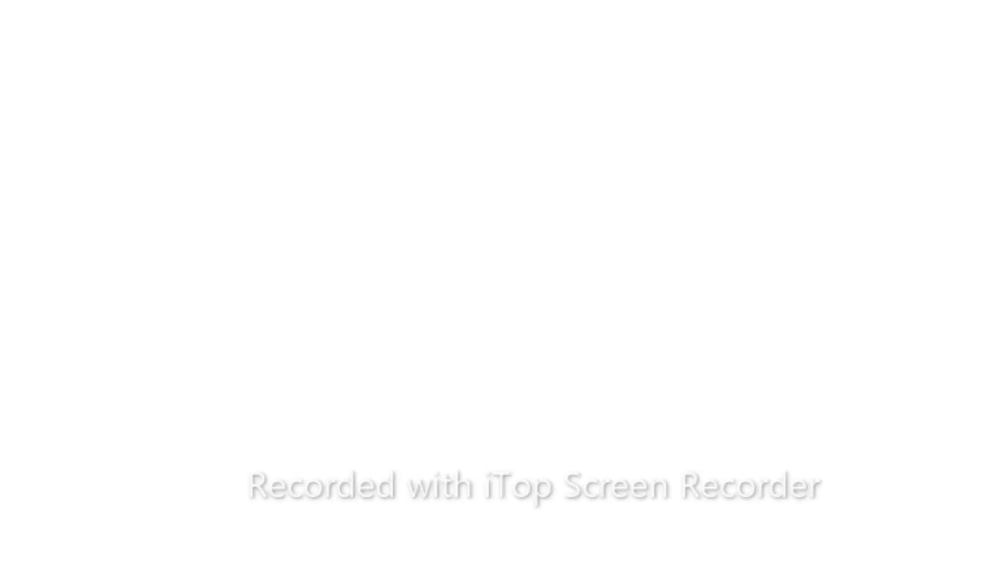
type("Ahmad")
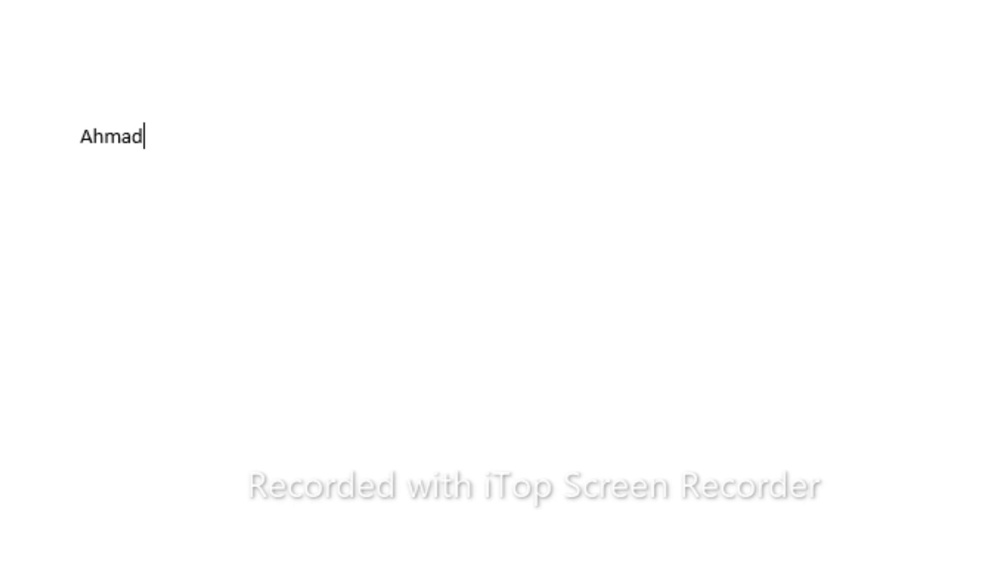
Enlarge the entered name to 36 pt and centre it on the page.
left_click(93, 137)
triple_click(97, 140)
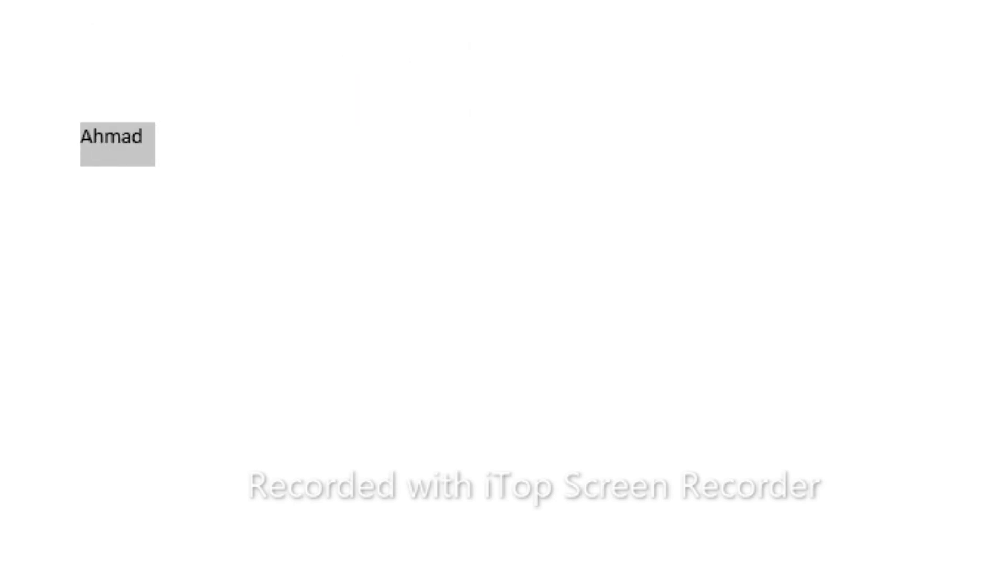
key("ctrl+bracketright")
key("ctrl+bracketright")
key("ctrl+bracketright")
key("ctrl+bracketright")
key("ctrl+bracketright")
key("ctrl+bracketright")
key("ctrl+bracketright")
key("ctrl+bracketright")
key("ctrl+bracketright")
key("ctrl+bracketright")
key("ctrl+bracketright")
key("ctrl+bracketright")
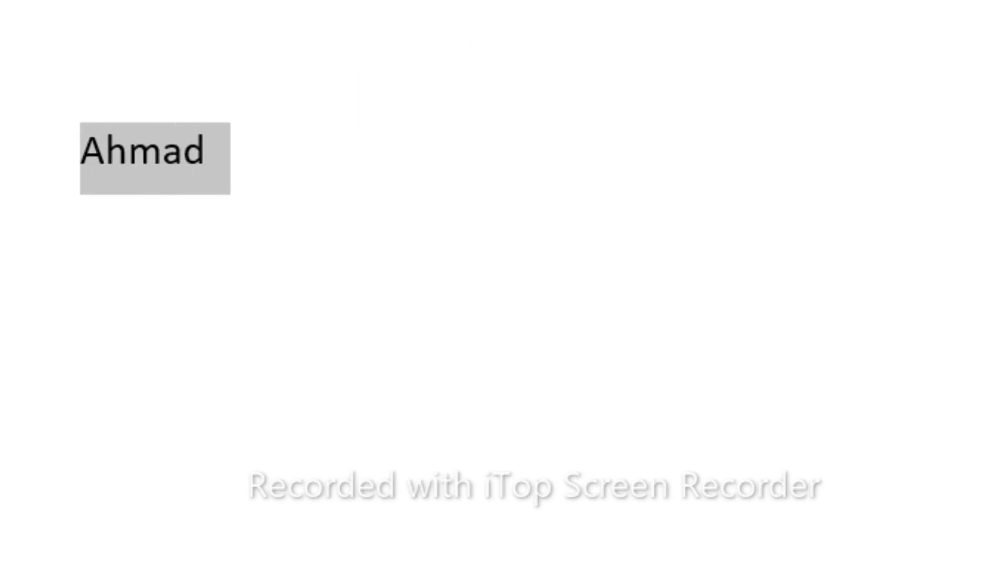
key("ctrl+bracketright")
key("ctrl+bracketright")
key("ctrl+bracketright")
key("ctrl+bracketright")
key("ctrl+bracketright")
key("ctrl+bracketright")
key("ctrl+bracketright")
key("ctrl+e")
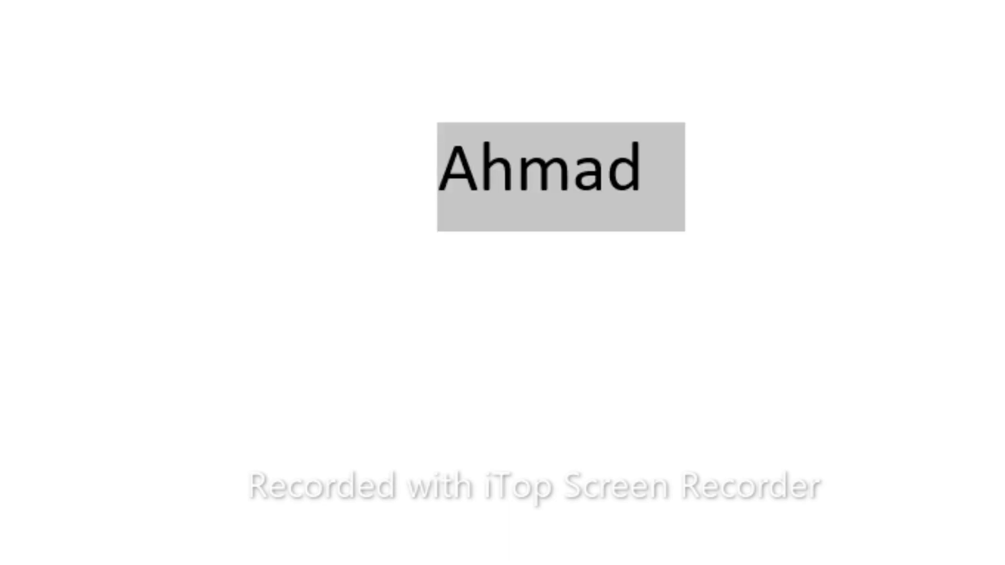
key("Right")
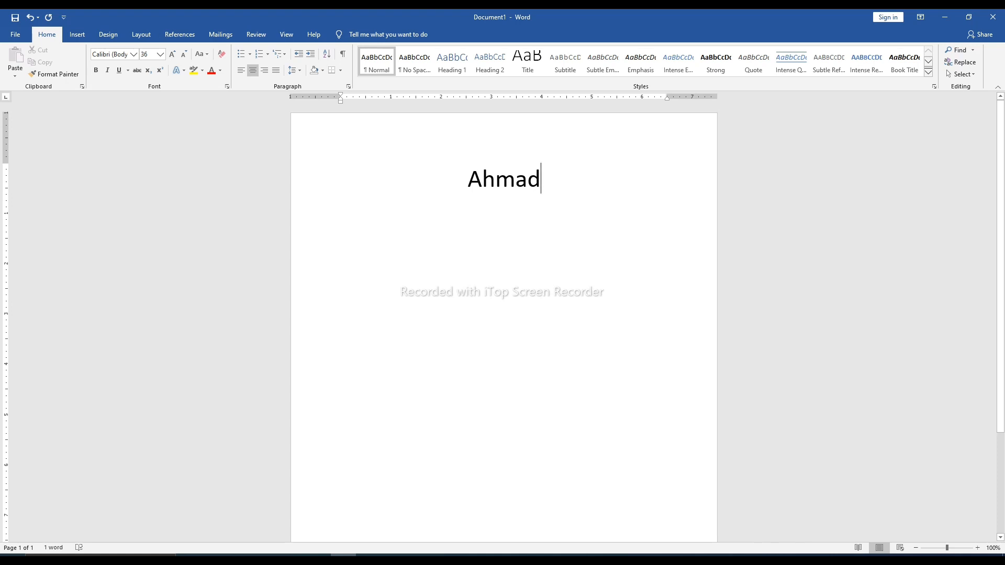
Copy the whole name and paste it on a new line below the original.
key("shift+Left")
key("shift+Left")
key("shift+Left")
key("shift+Left")
key("shift+Left")
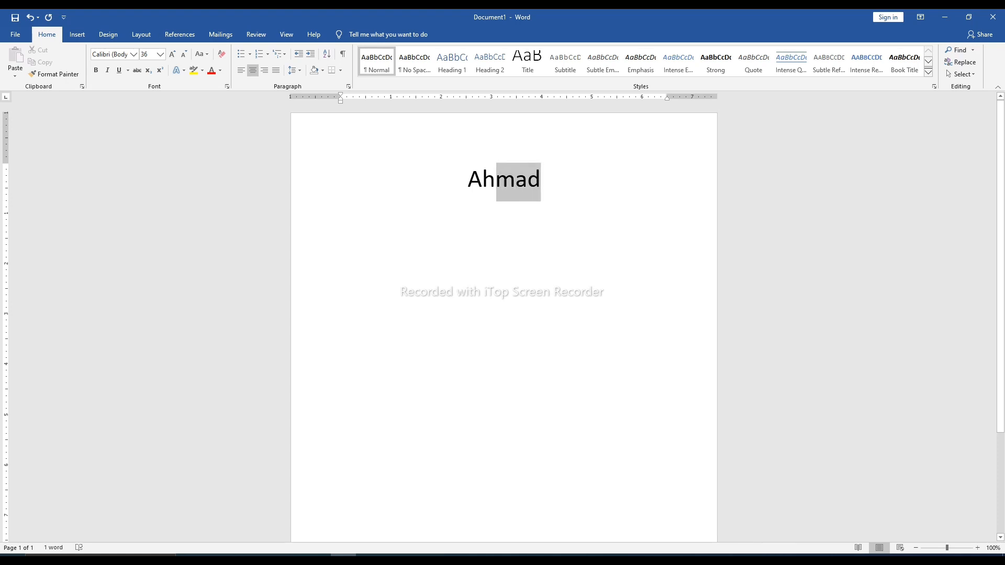
key("ctrl+c")
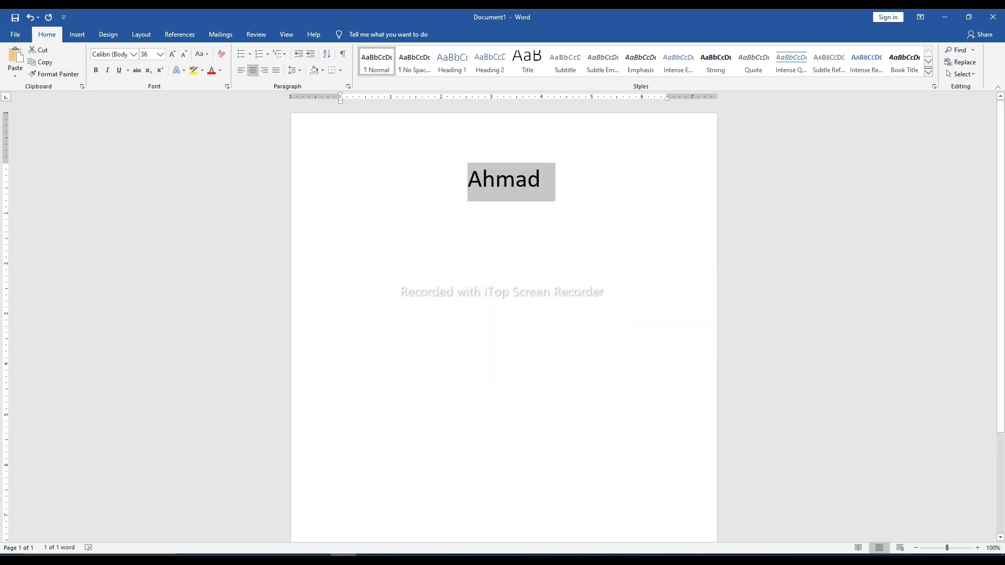
left_click(529, 179)
key("Right")
key("Return")
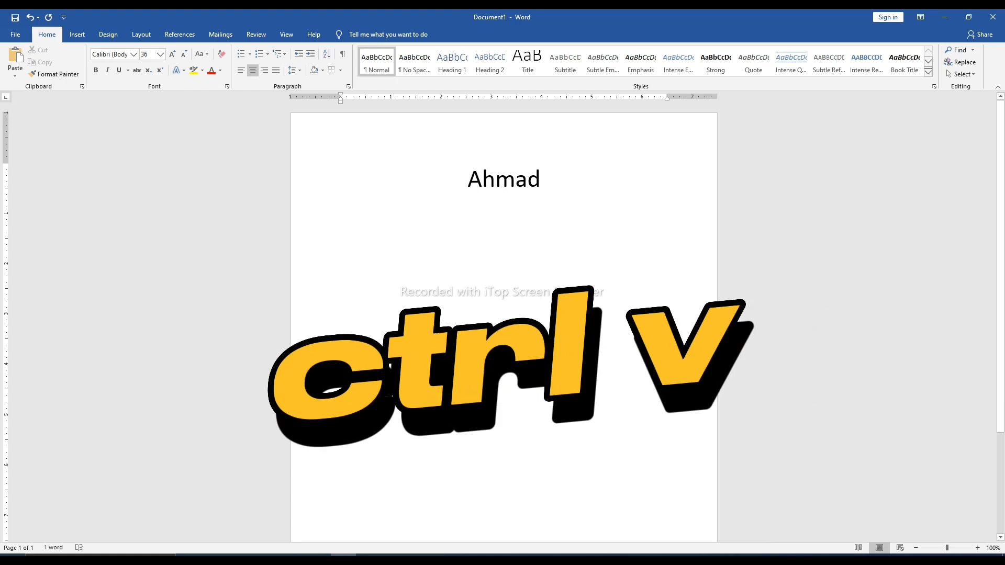
key("ctrl+v")
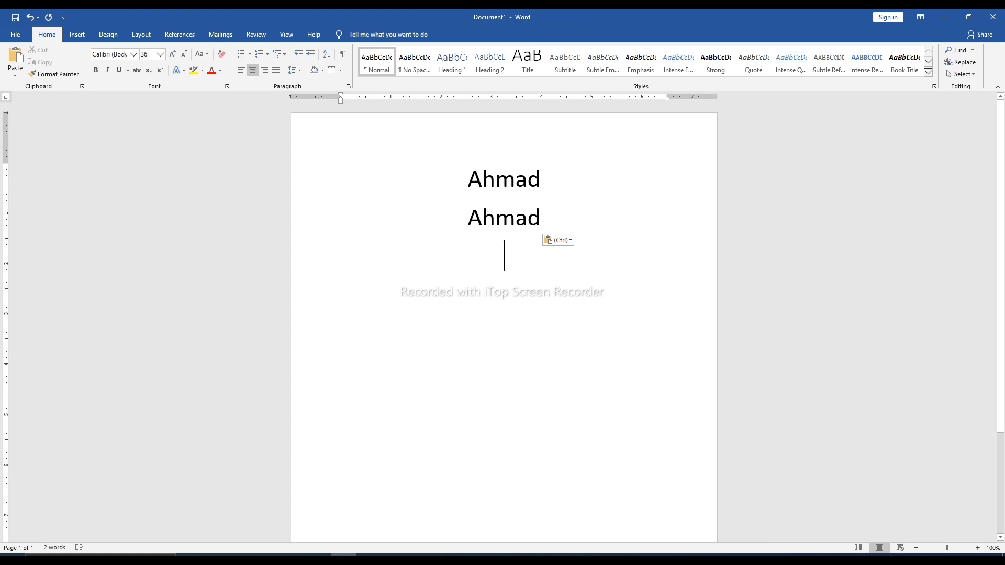
Paste the copied name over the second line and add one more copy on the line below.
key("ctrl")
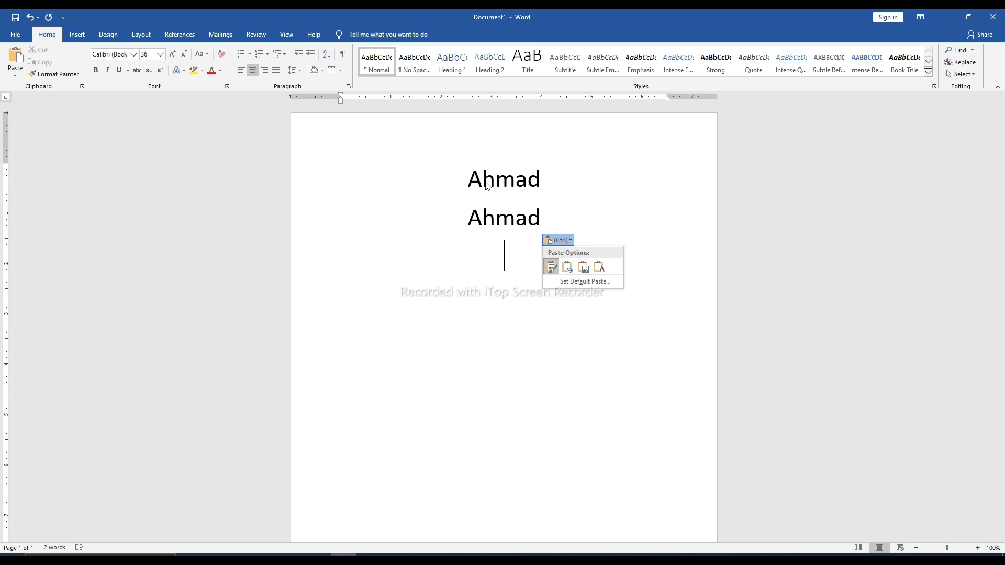
left_click(516, 218)
double_click(522, 220)
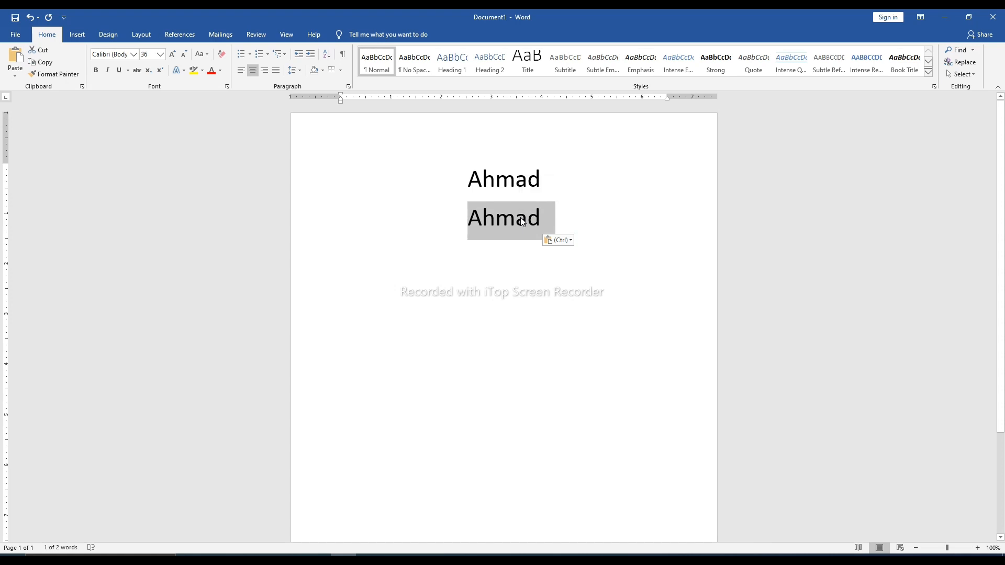
key("ctrl+v")
key("ctrl+v")
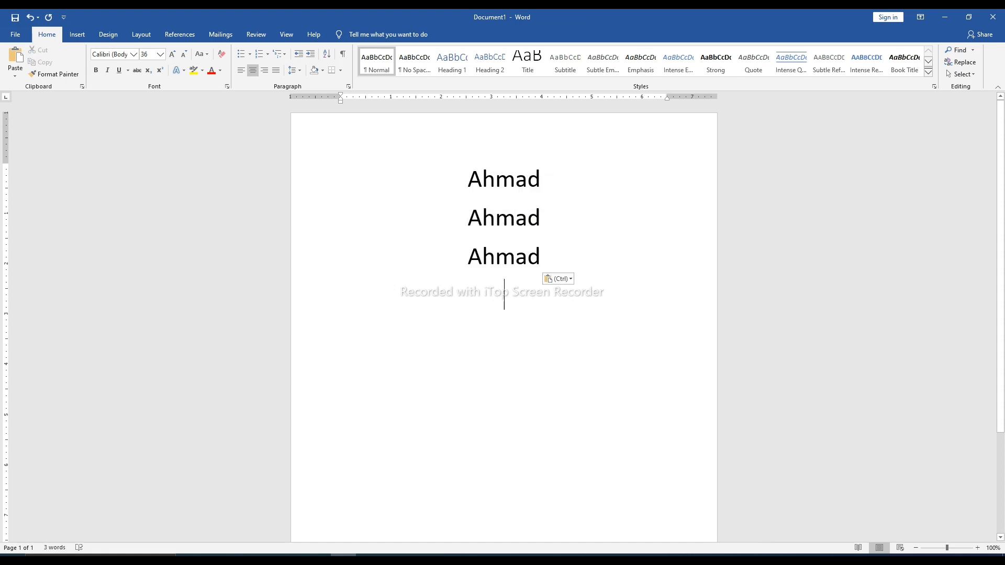
key("ctrl")
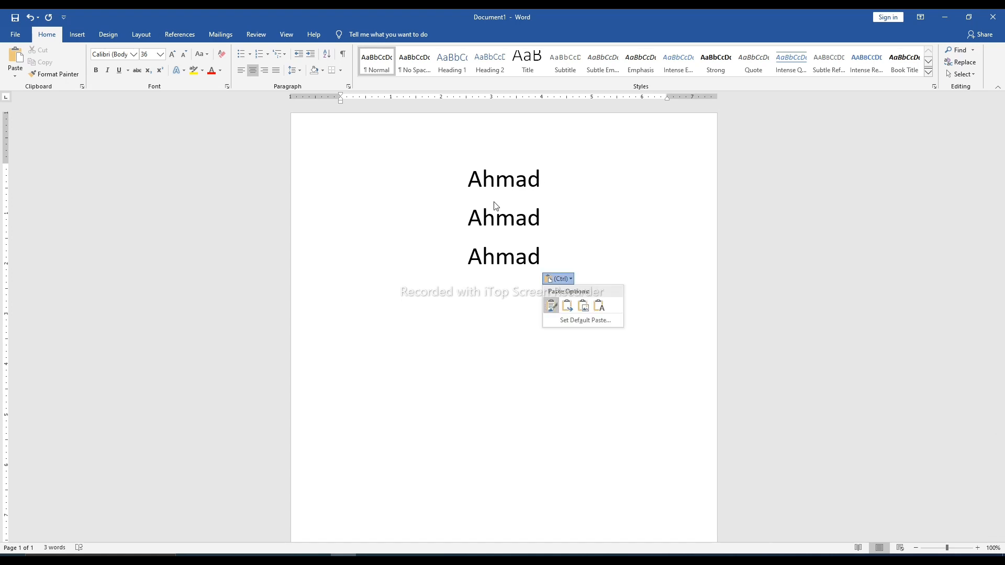
key("Escape")
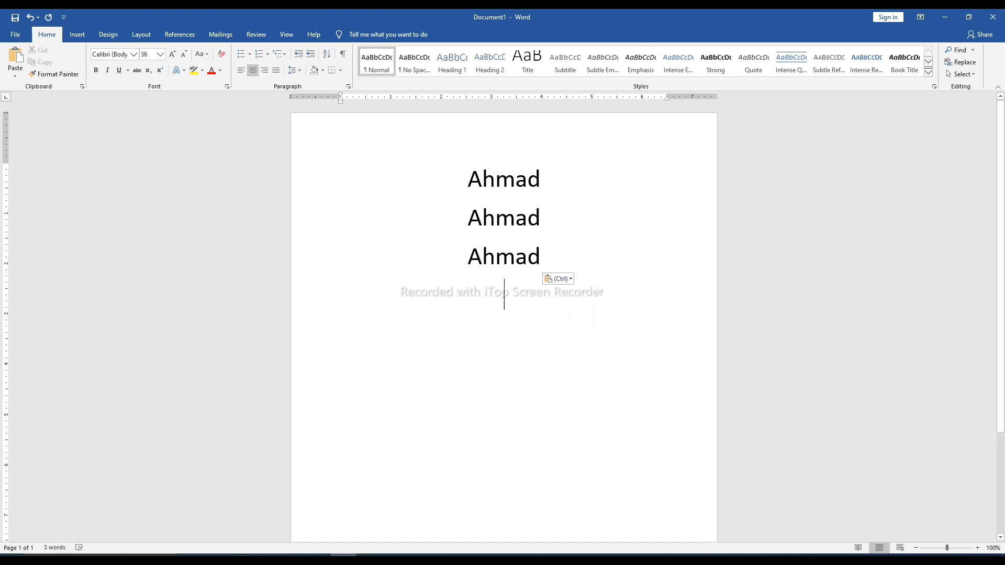
Cut the second name line and paste it below the remaining name lines.
left_click_drag(541, 220, 468, 219)
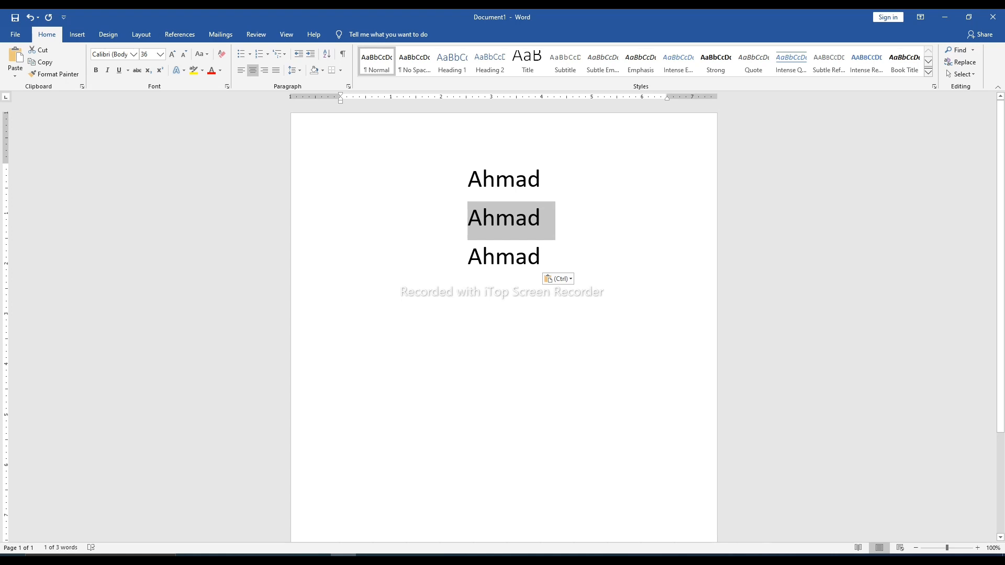
key("ctrl+x")
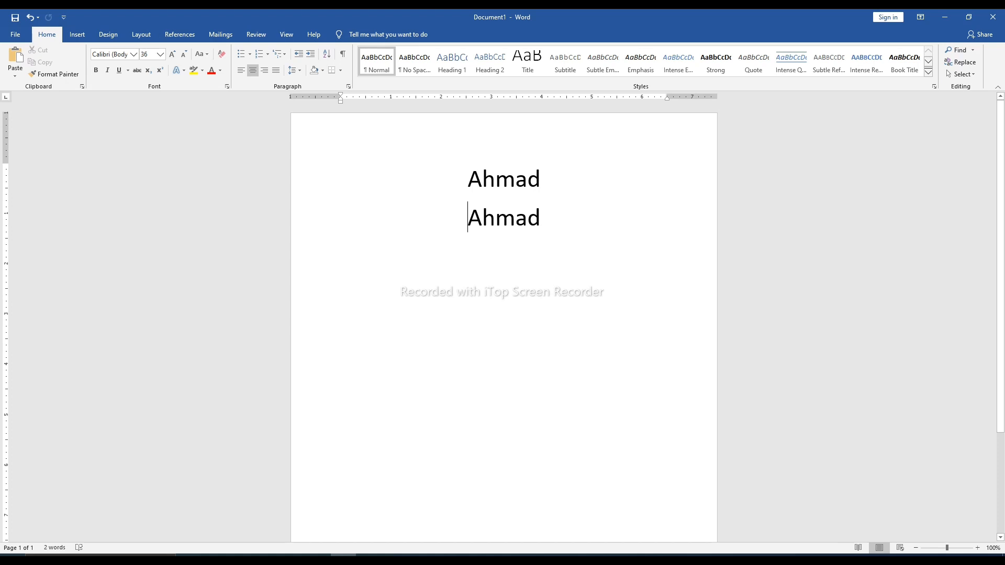
key("Down")
key("ctrl+v")
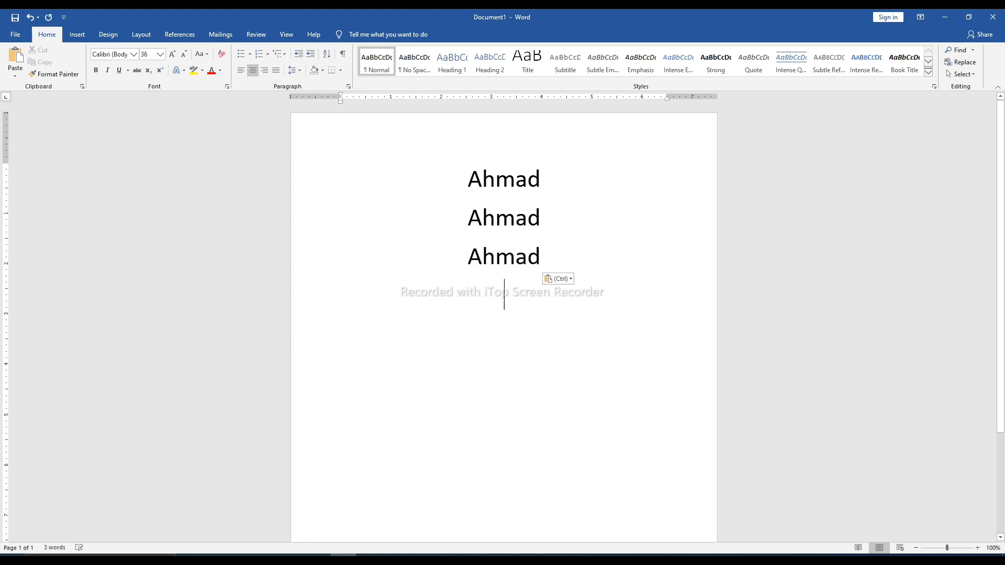
Paste four more copies of the name on the lines below.
key("ctrl+v")
key("ctrl+v")
key("ctrl+v")
key("ctrl+v")
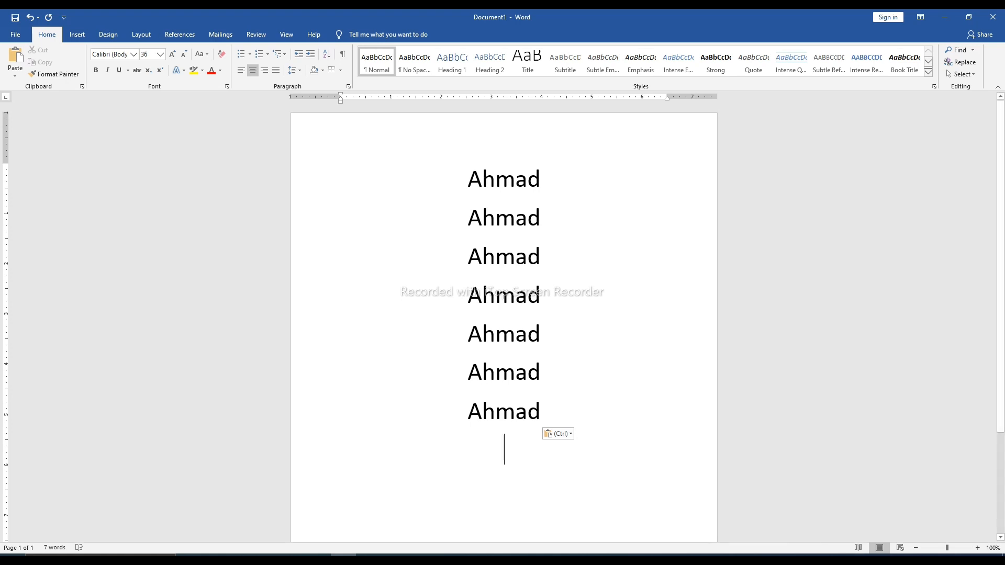
Select the second name line, extend a manual selection over the list of names, and clear the selection.
left_click_drag(467, 219, 550, 219)
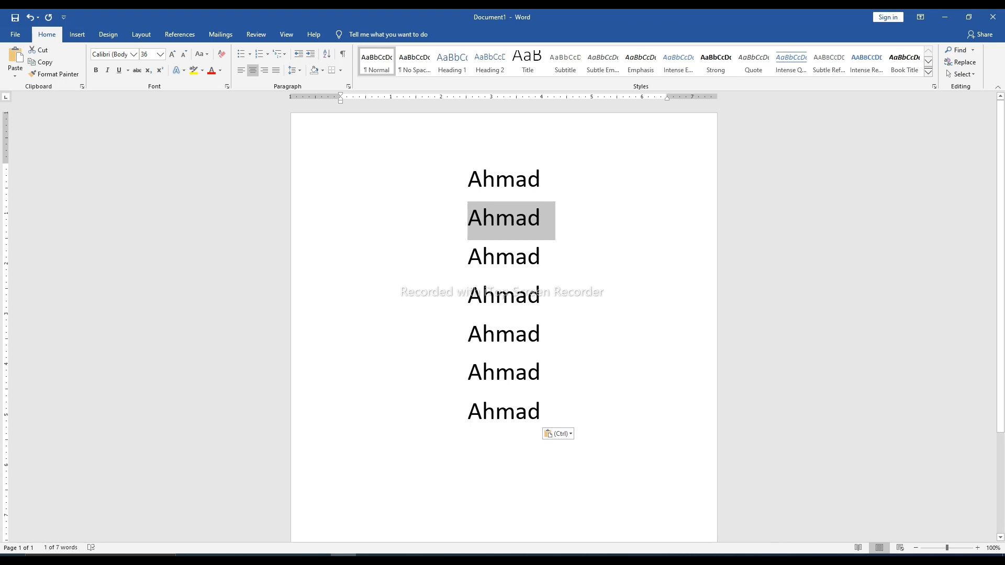
left_click(504, 449)
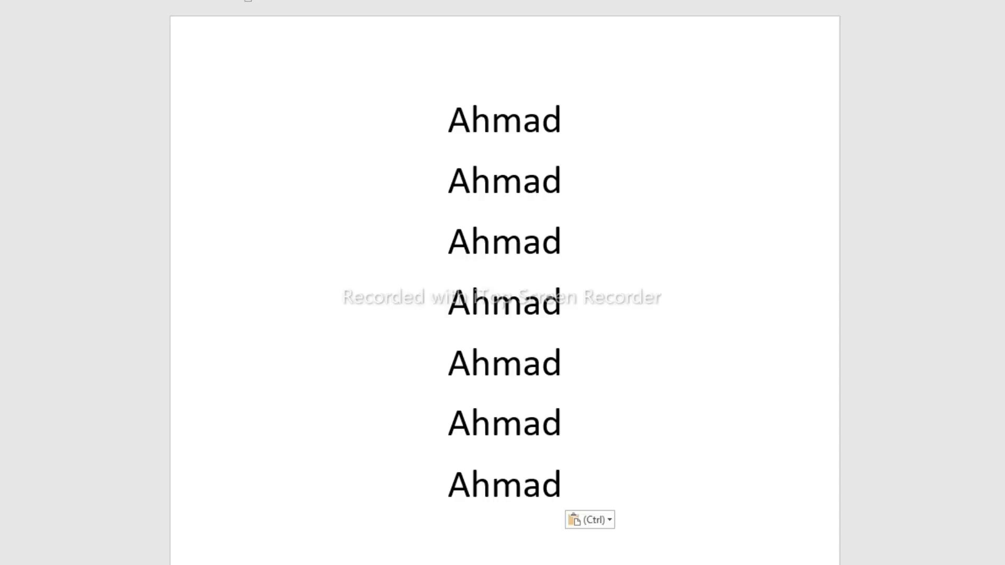
key("shift+Down")
key("shift+Down")
key("shift+Down")
key("shift+Down")
key("shift+Down")
key("shift+Down")
key("shift+Down")
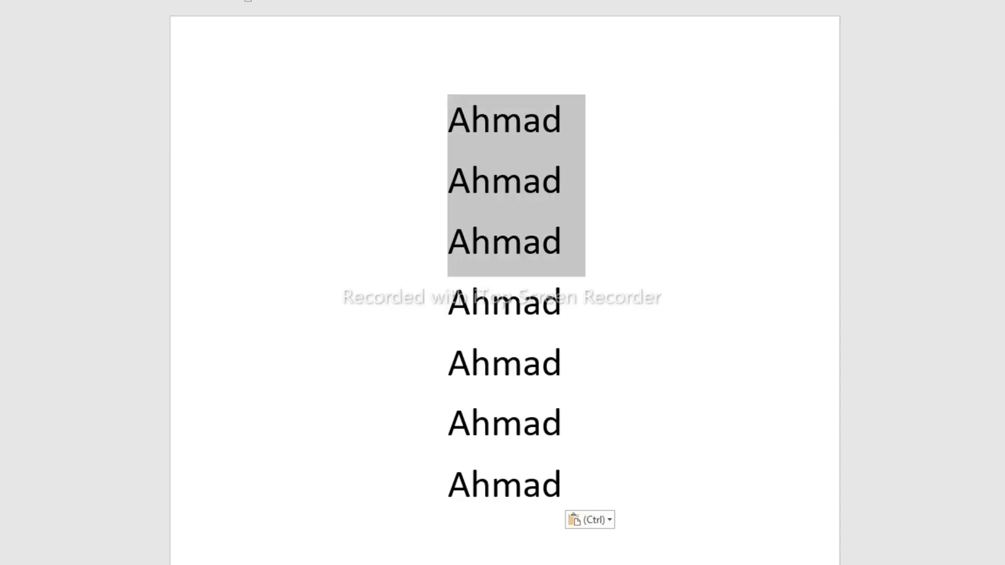
left_click_drag(591, 486, 602, 131)
left_click(620, 242)
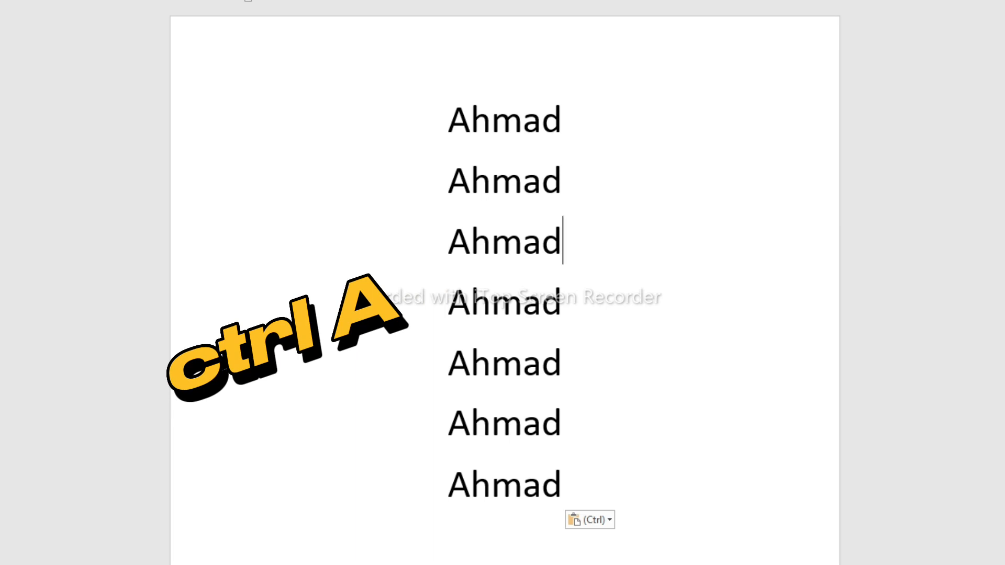
Delete the document's entire content and paste in the prepared paragraph about the 1946 elections.
key("ctrl+a")
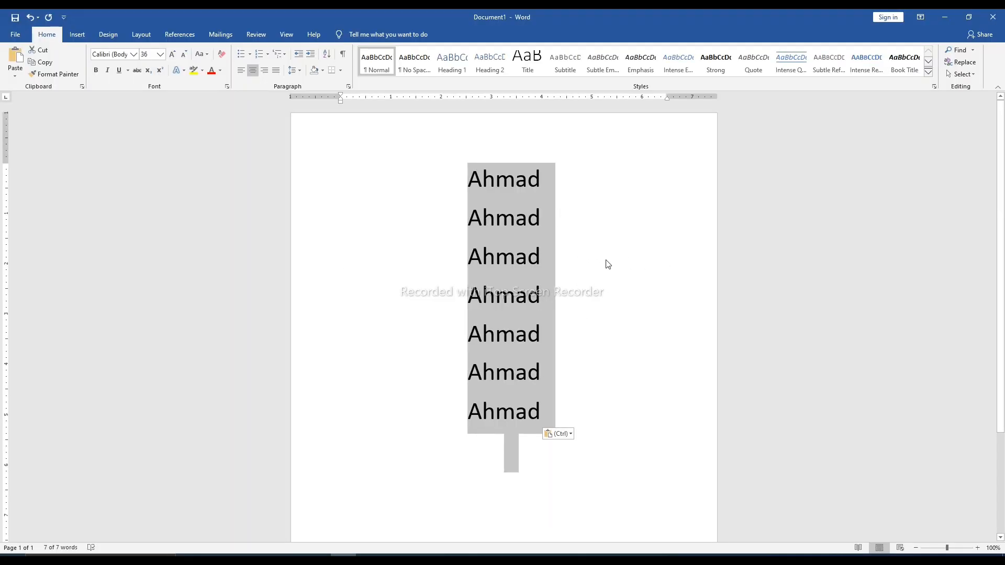
key("Delete")
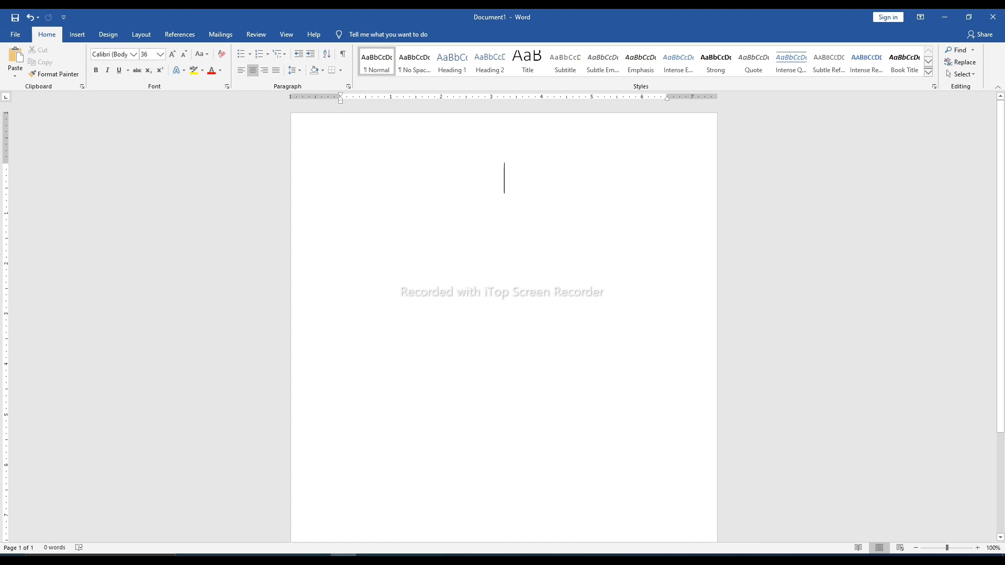
key("ctrl+v")
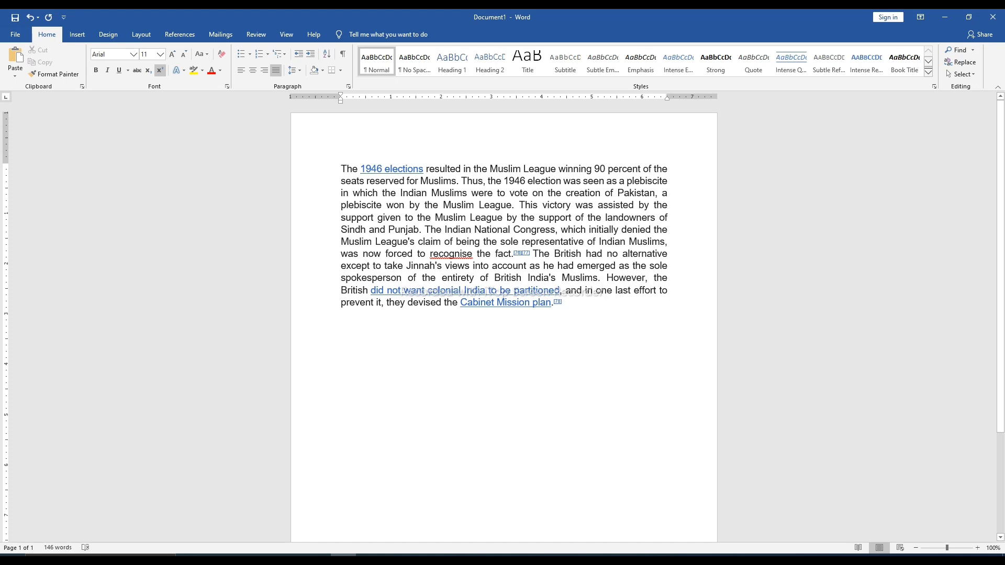
scroll(503, 235, "down", 1)
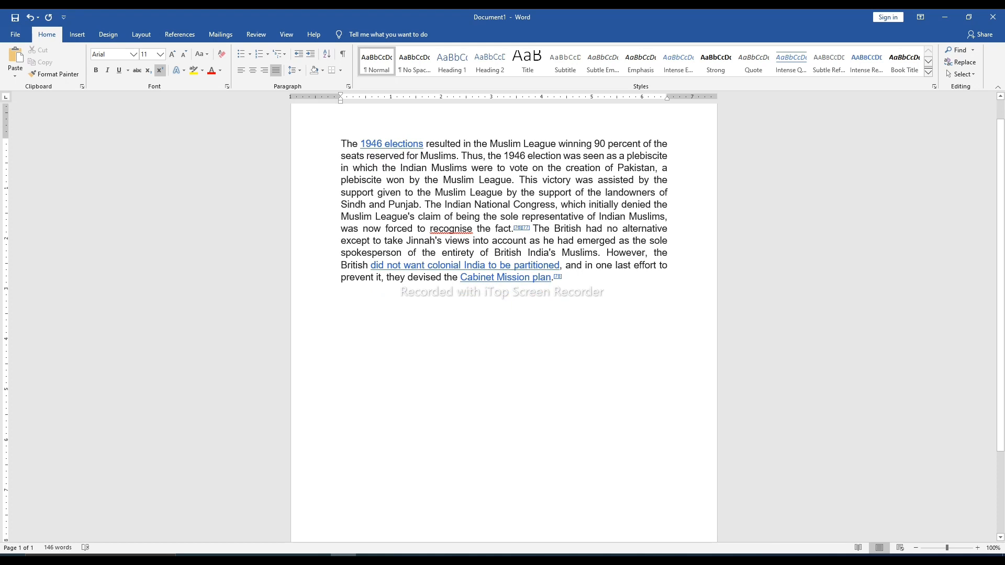
scroll(503, 235, "down", 1)
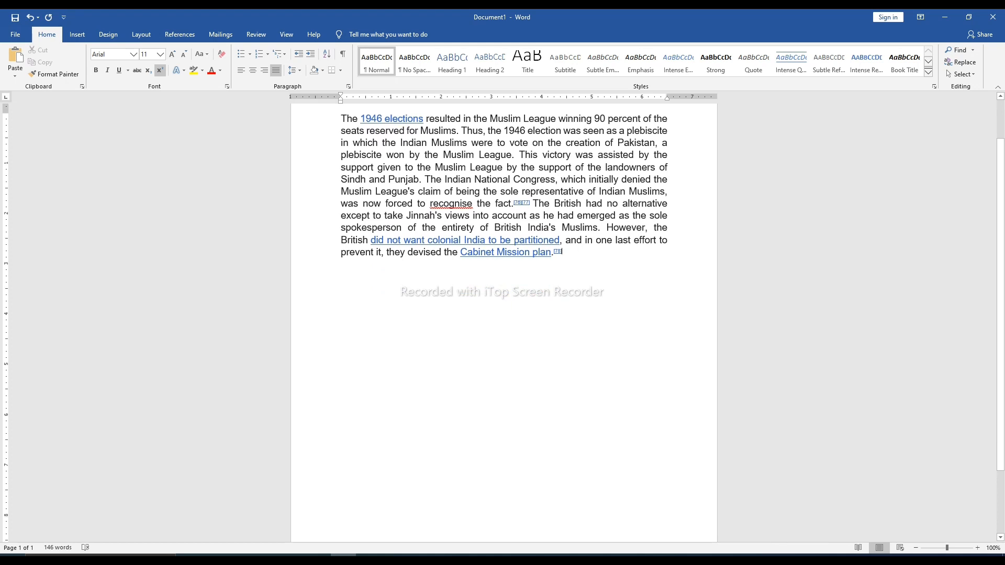
scroll(503, 235, "up", 2)
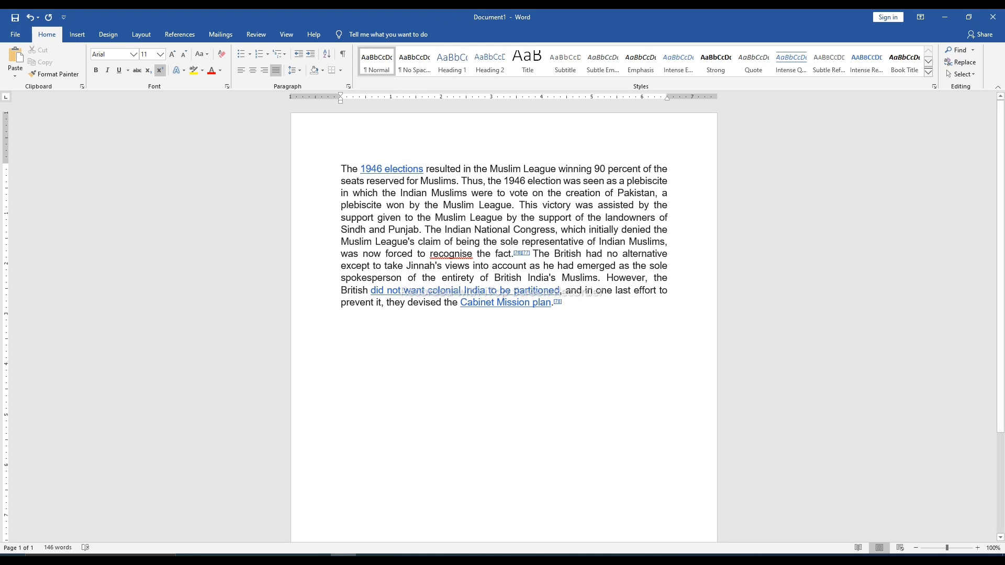
Duplicate the whole 1946 elections paragraph below itself, leaving an empty line between the two.
key("ctrl+a")
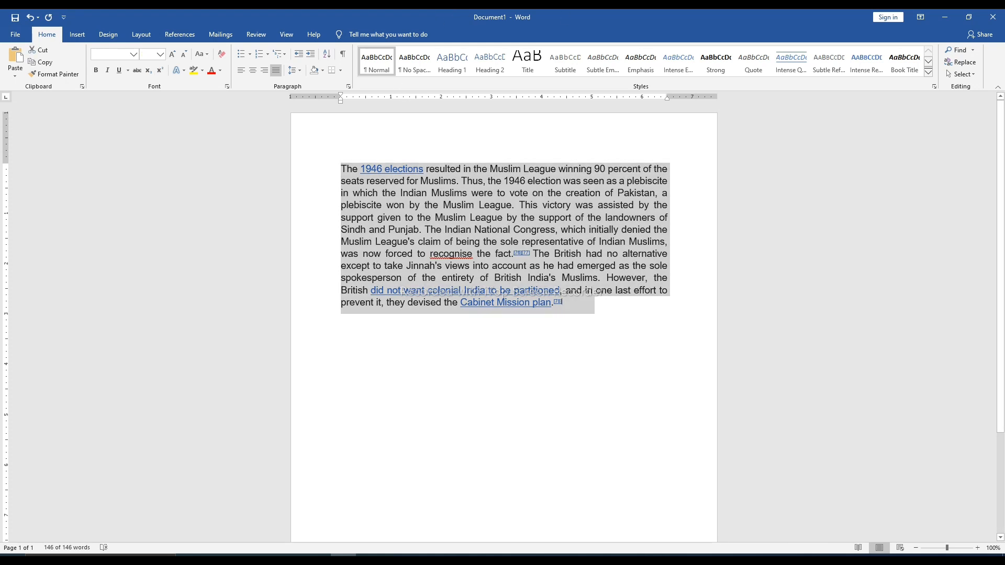
left_click(562, 302)
left_click_drag(561, 302, 340, 169)
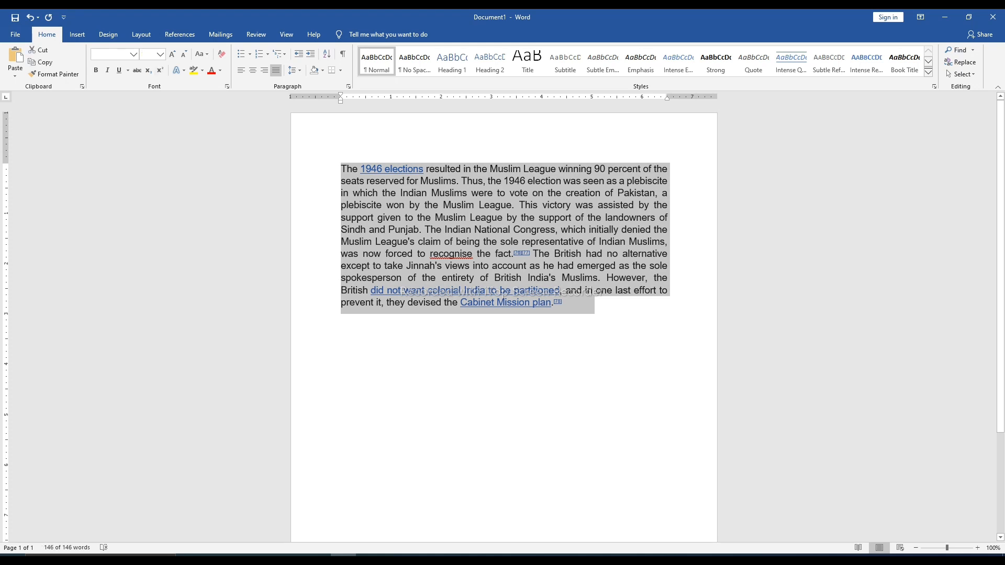
left_click(562, 303)
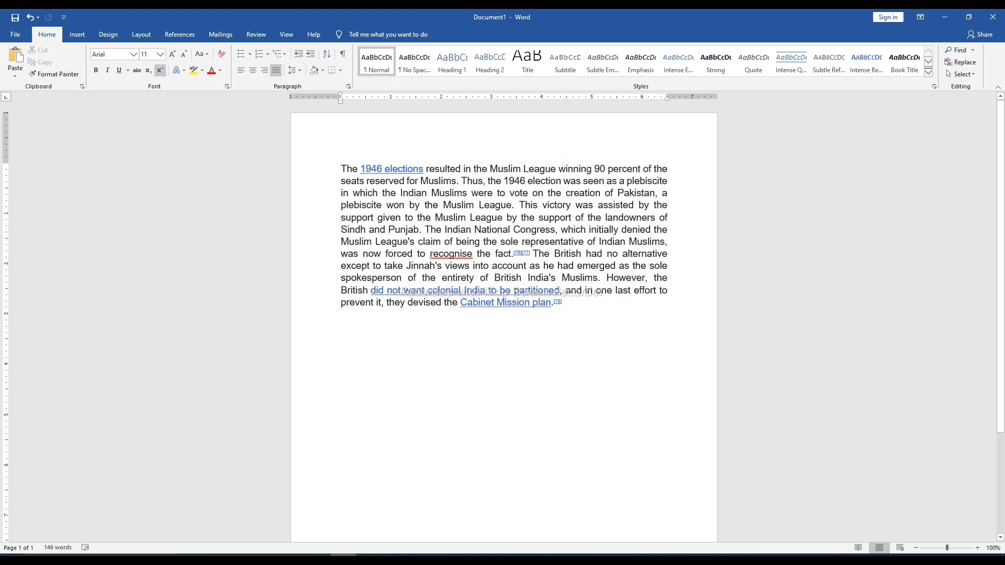
key("Return")
key("Return")
key("Return")
key("Return")
key("Return")
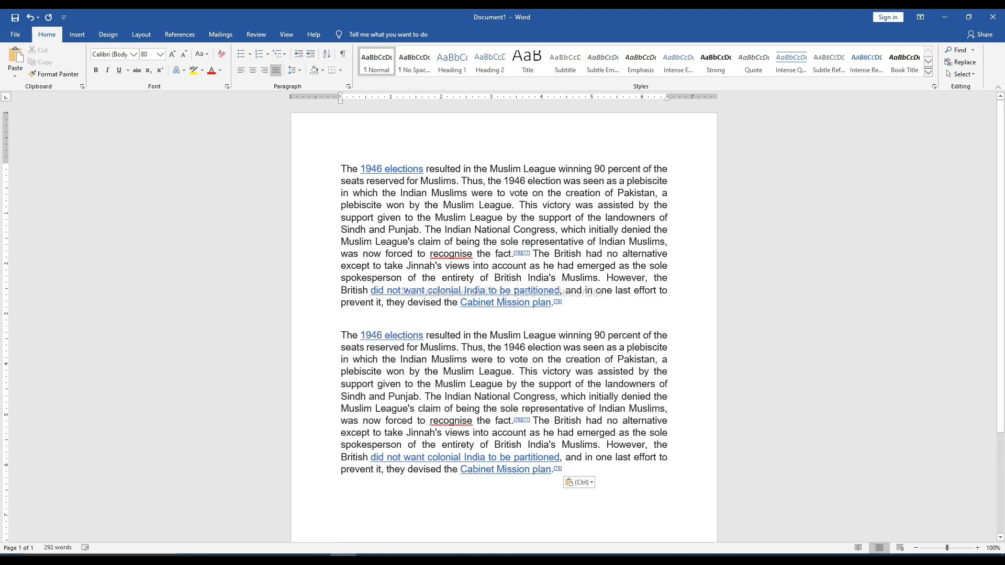
Paste a third copy of the 1946 elections paragraph directly below the second one.
scroll(503, 323, "down", 2)
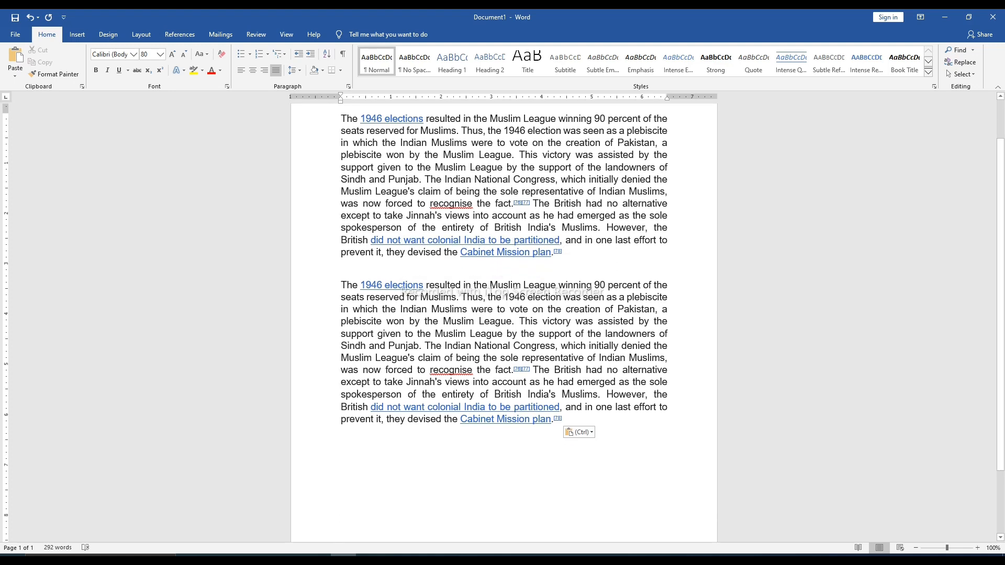
key("ctrl+v")
key("ctrl+v")
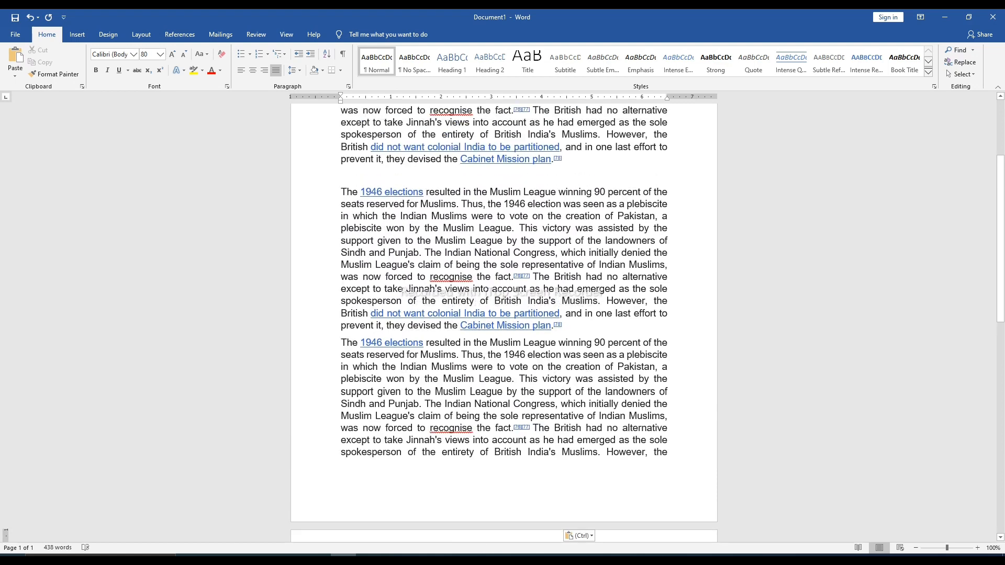
Cut the second of the three 1946 elections paragraphs out of the document.
scroll(504, 323, "down", 4)
scroll(504, 323, "up", 12)
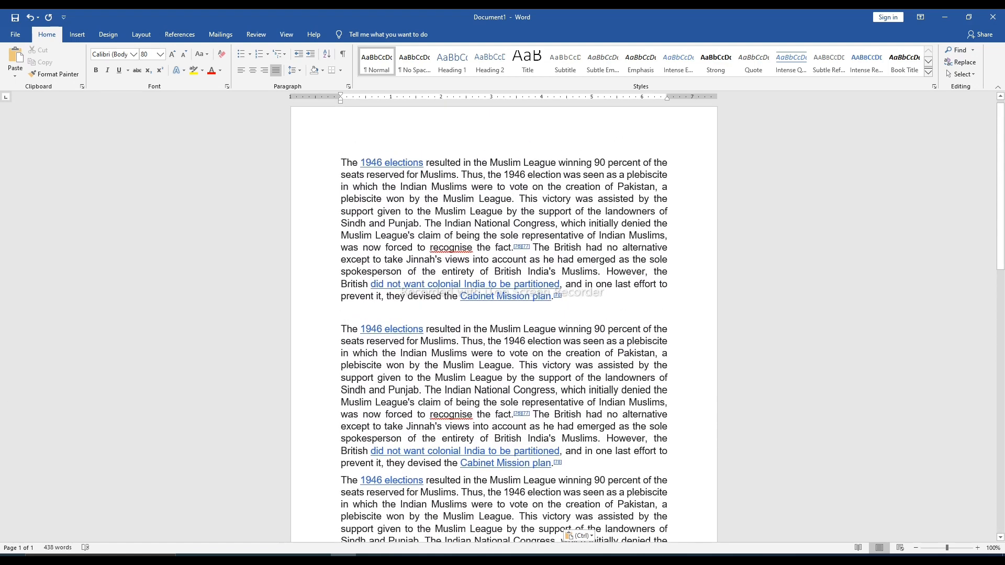
left_click(561, 303)
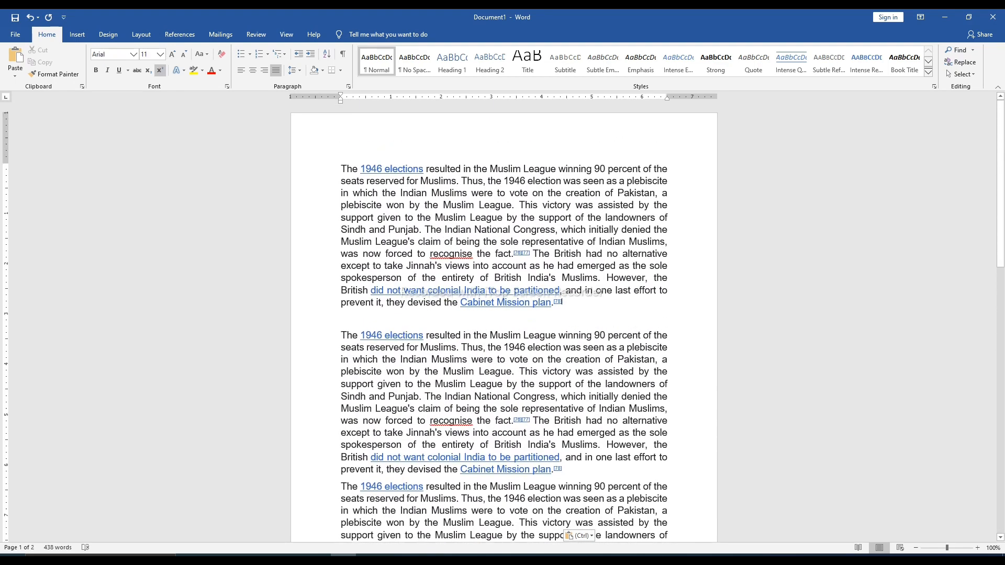
left_click_drag(561, 469, 343, 336)
key("ctrl+c")
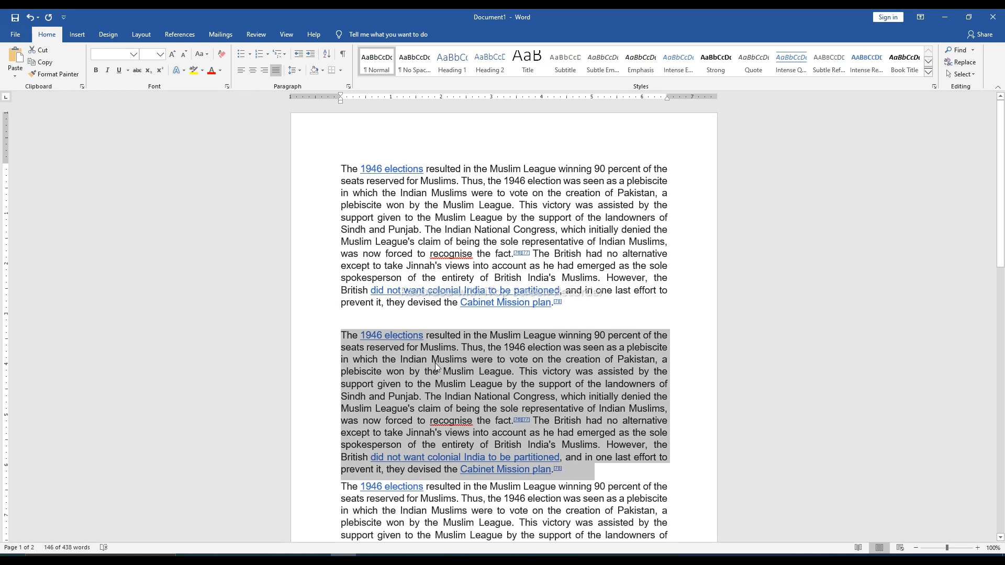
key("Delete")
Paste the cut 1946 elections paragraph directly below the last remaining paragraph.
scroll(437, 365, "down", 3)
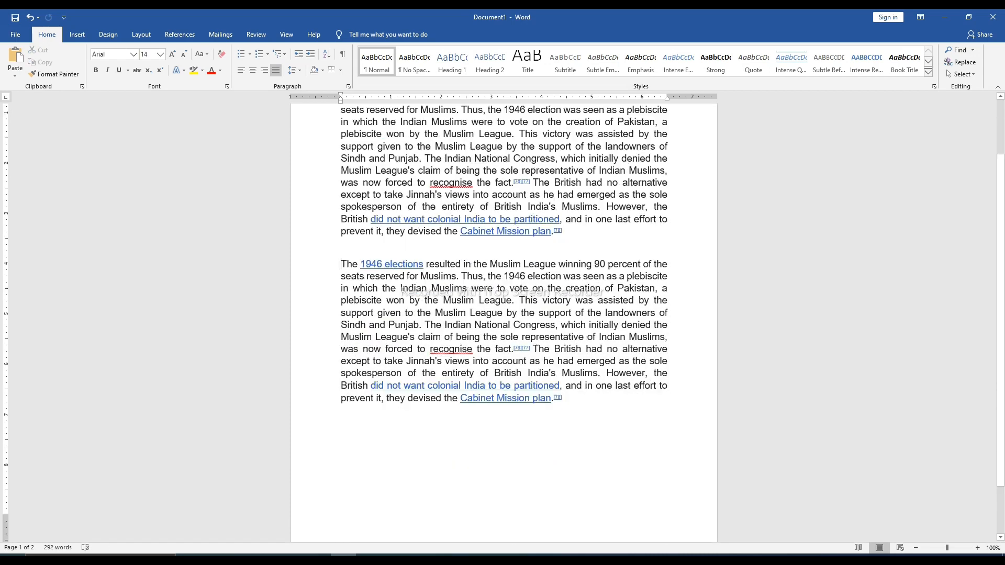
scroll(504, 283, "down", 1)
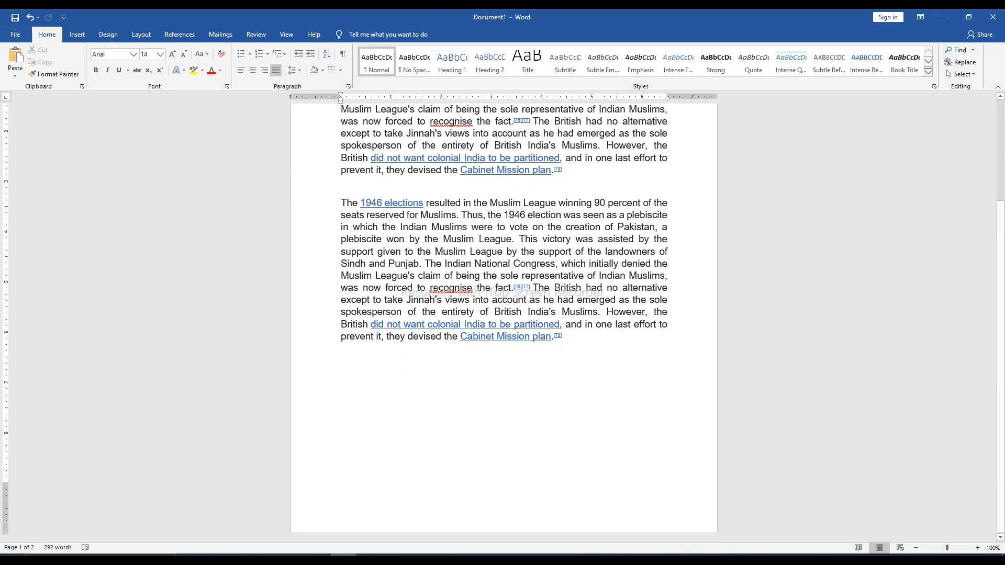
left_click(341, 382)
key("ctrl+v")
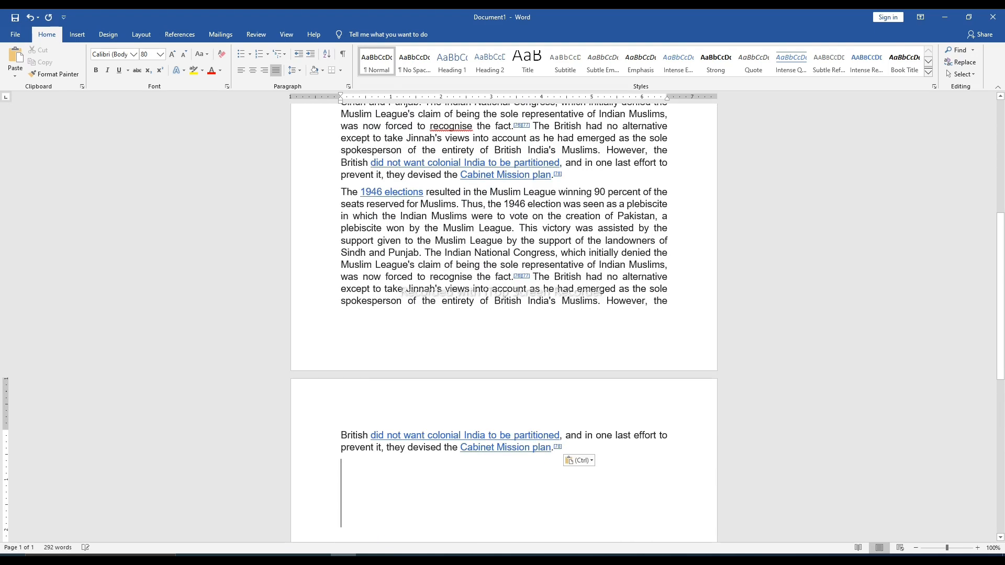
scroll(504, 314, "up", 6)
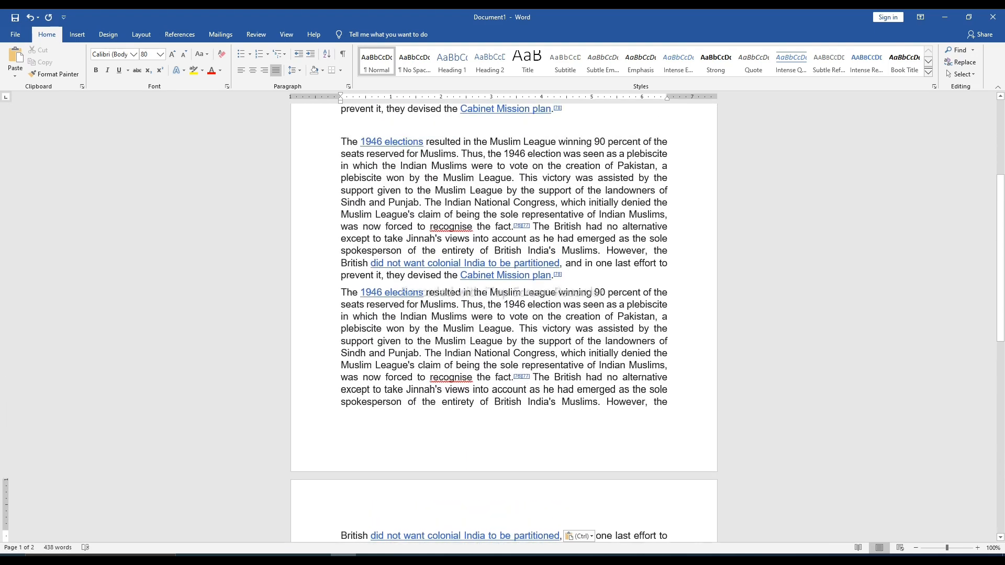
scroll(503, 314, "up", 3)
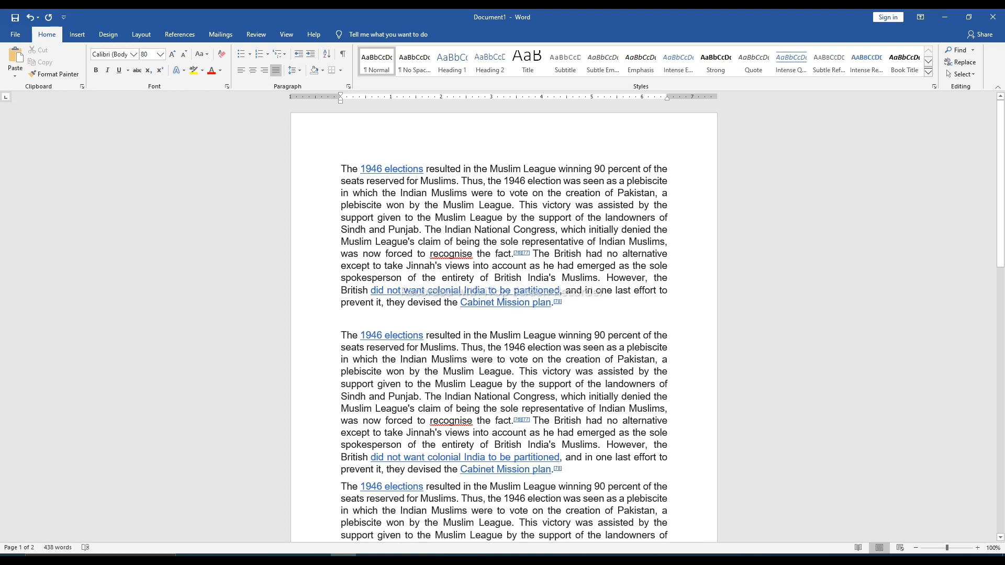
scroll(503, 314, "down", 3)
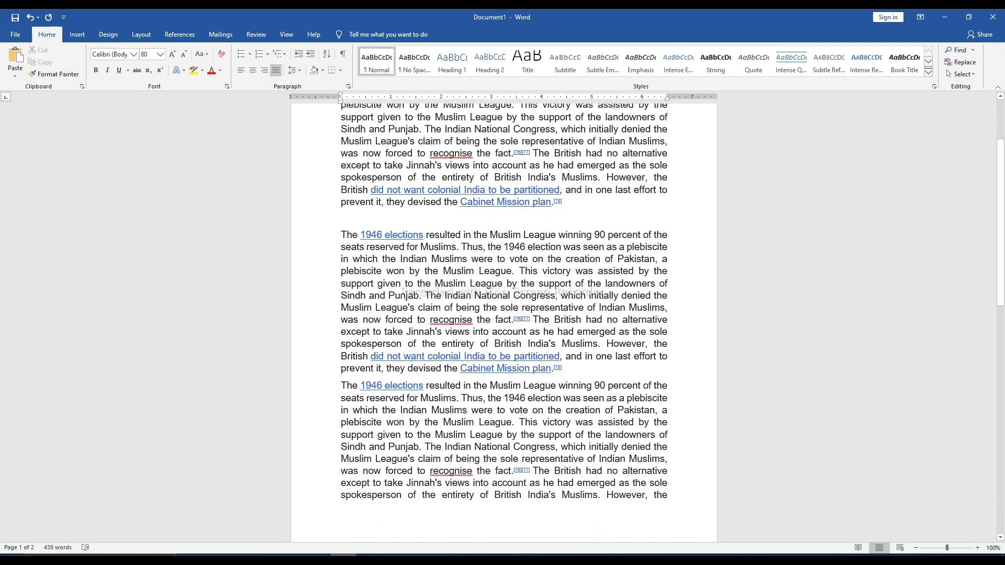
scroll(503, 314, "up", 3)
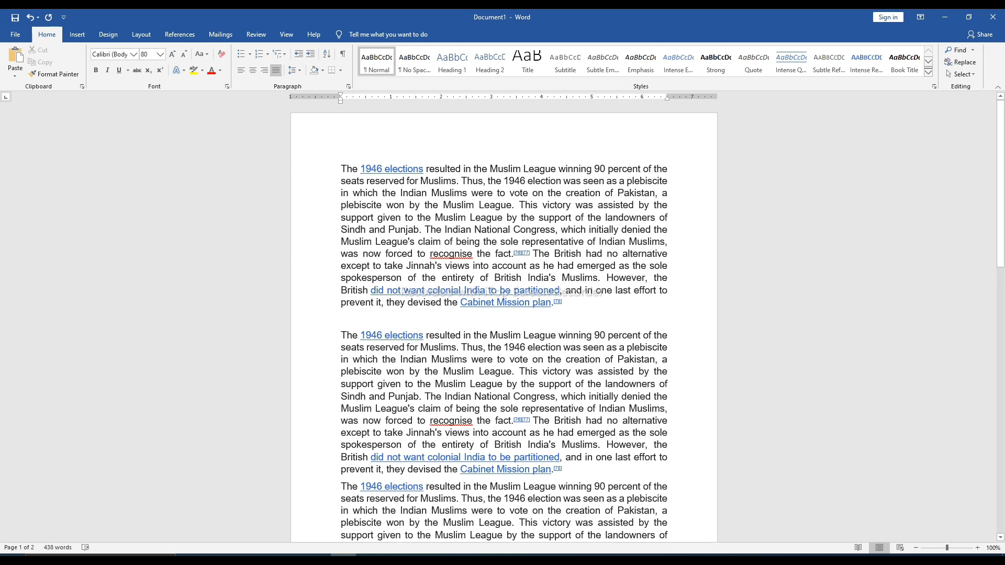
Select the document's entire text and shrink its font by five size increments.
key("ctrl+a")
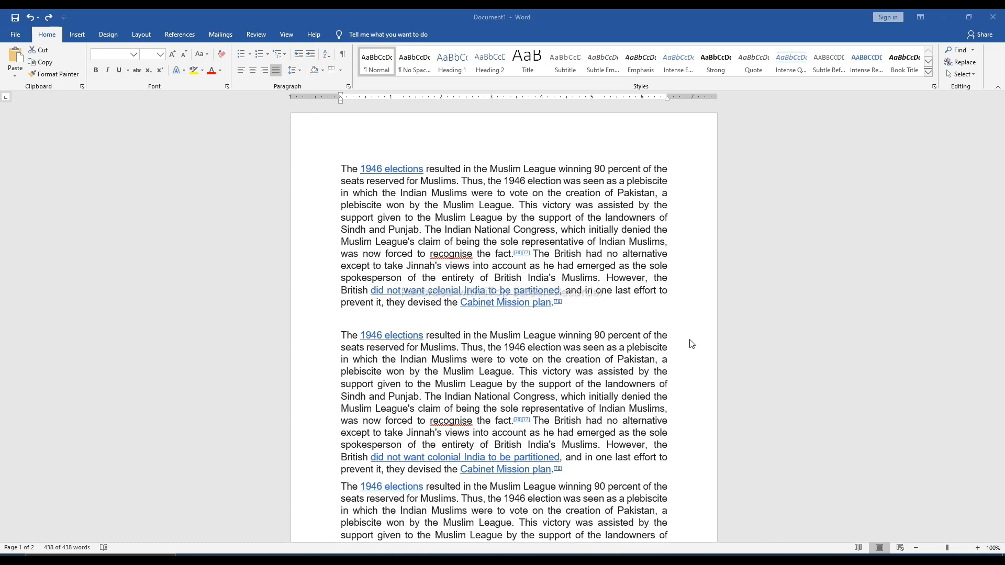
scroll(682, 372, "down", 3)
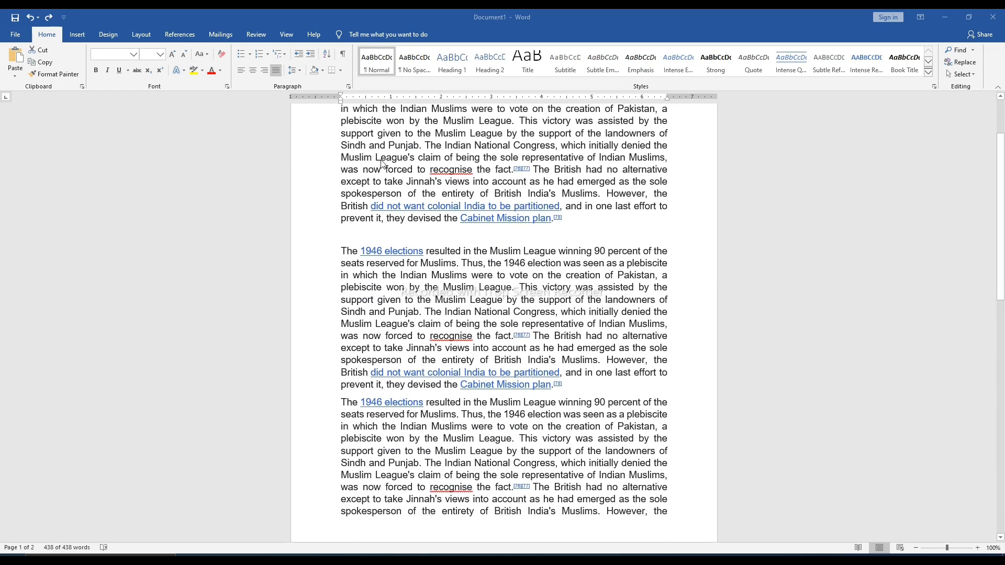
scroll(310, 118, "up", 3)
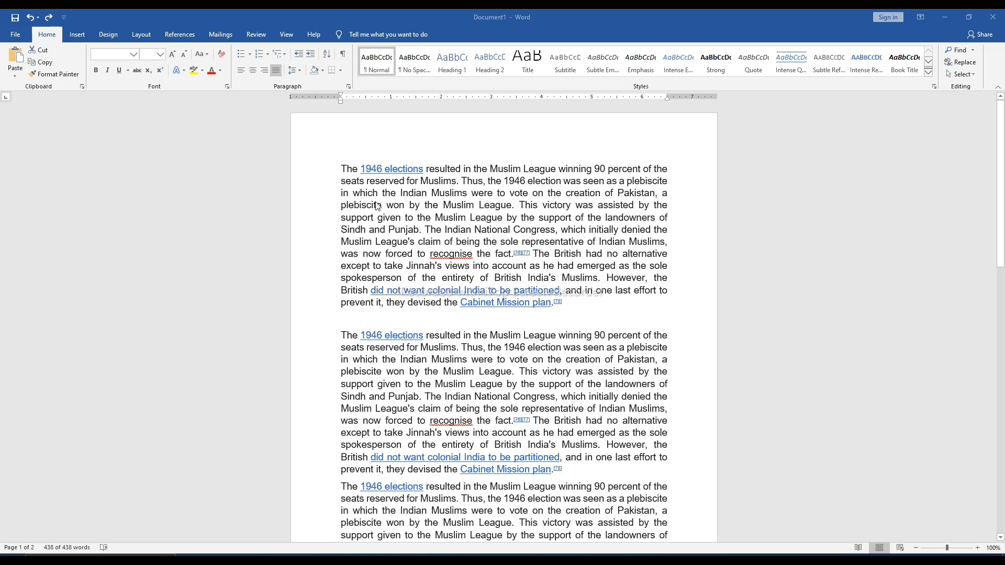
triple_click(334, 168)
key("ctrl+c")
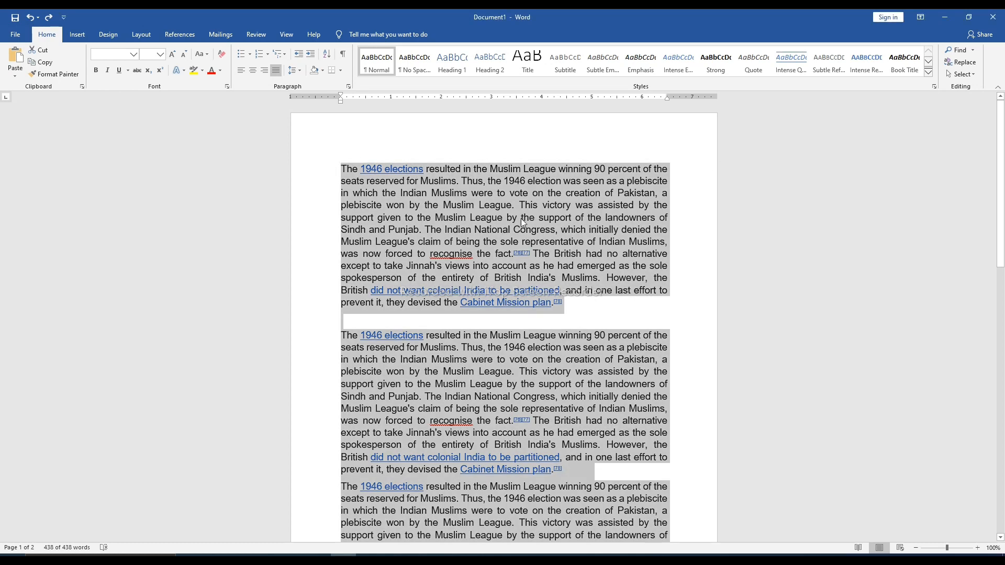
scroll(498, 202, "down", 2)
scroll(497, 201, "up", 2)
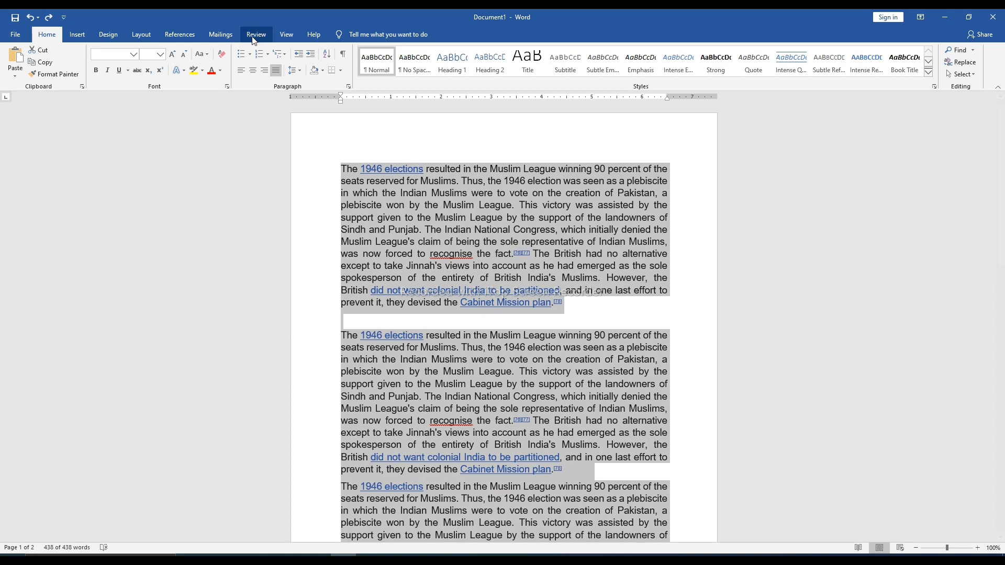
left_click(184, 55)
left_click(186, 54)
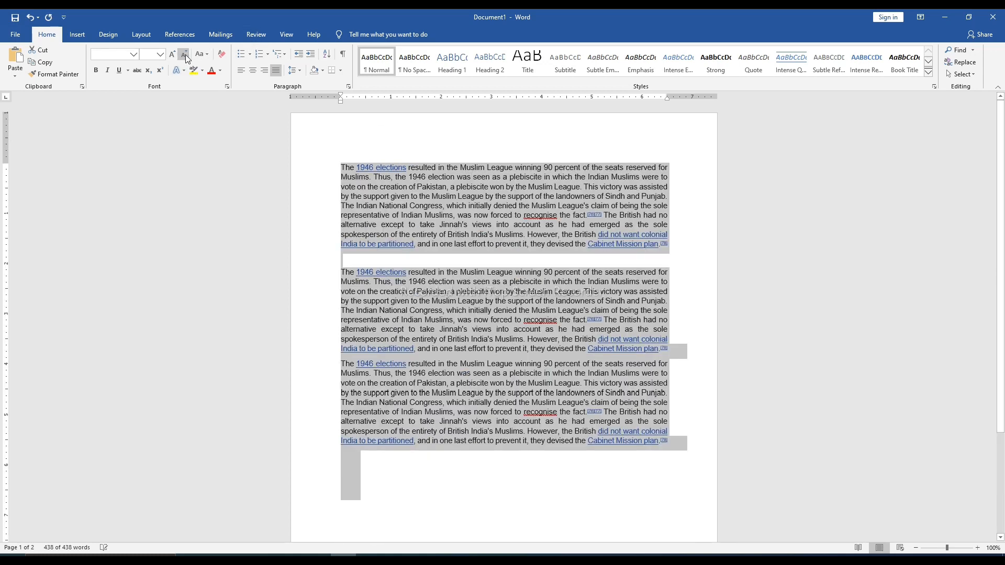
left_click(186, 55)
left_click(185, 54)
left_click(185, 55)
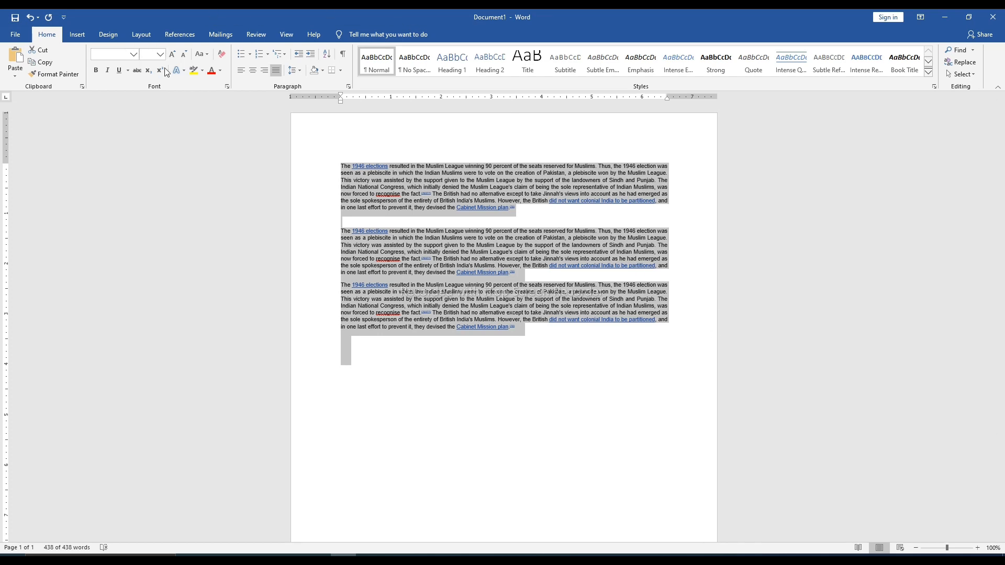
Change the selected text's font to Times New Roman and enlarge it by three size increments.
left_click(134, 54)
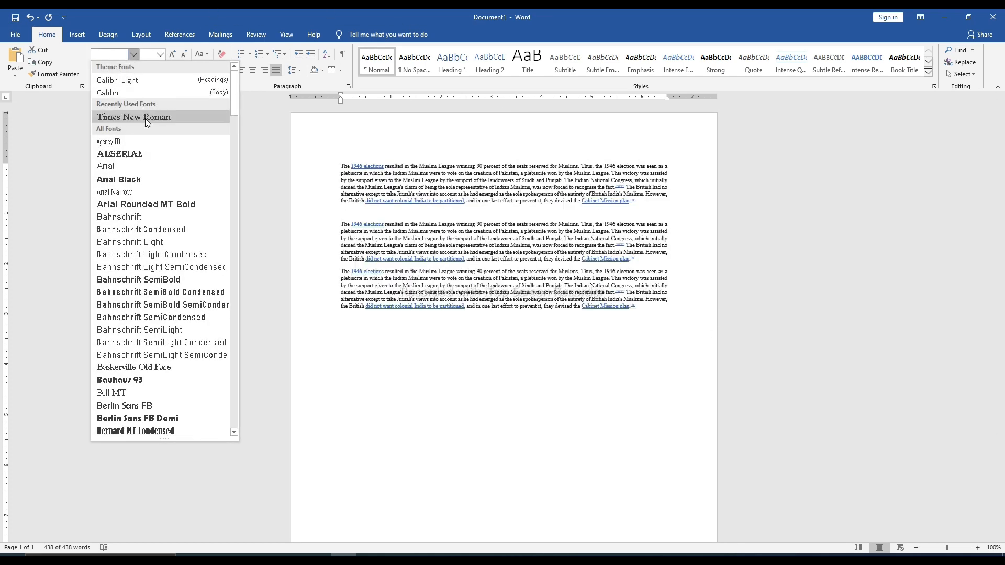
left_click(146, 118)
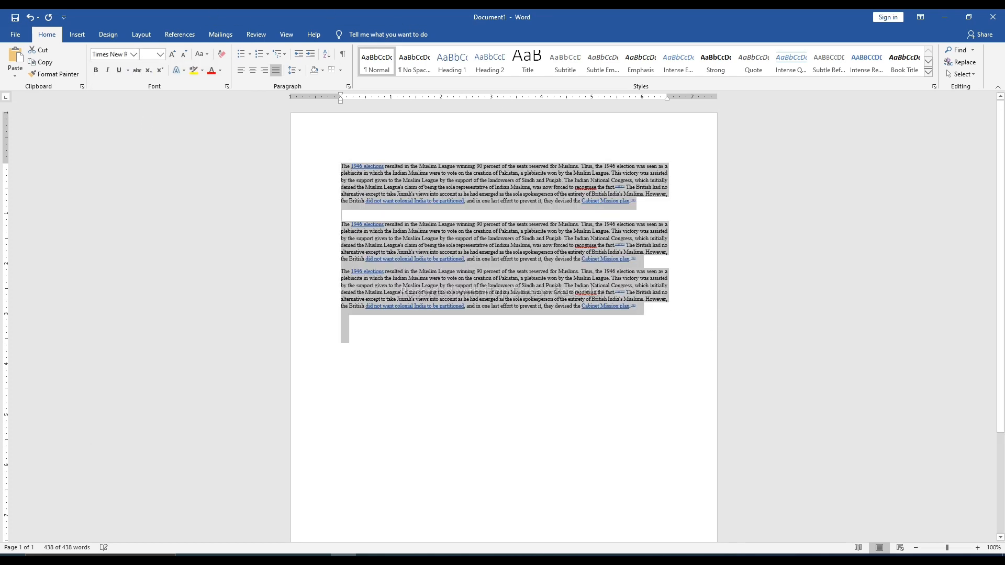
left_click(172, 54)
left_click(173, 54)
left_click(172, 53)
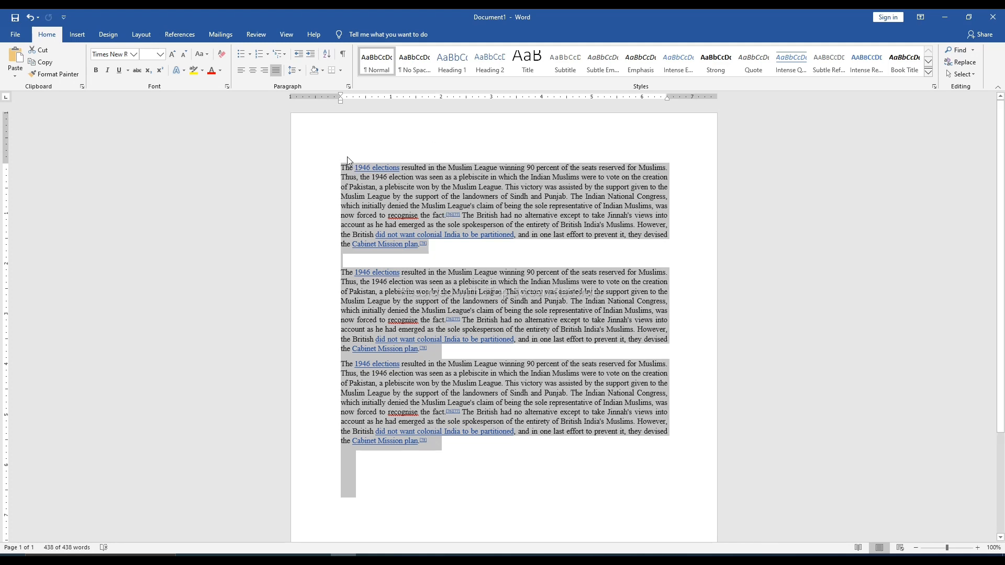
Cut the whole selected text from the document and paste it back into the empty page.
scroll(749, 278, "down", 5)
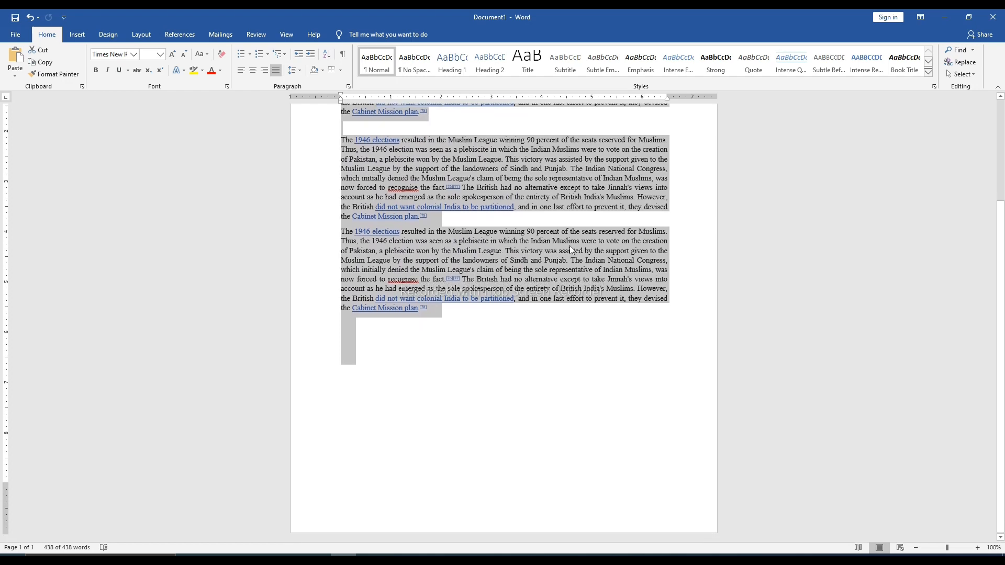
scroll(570, 250, "up", 1)
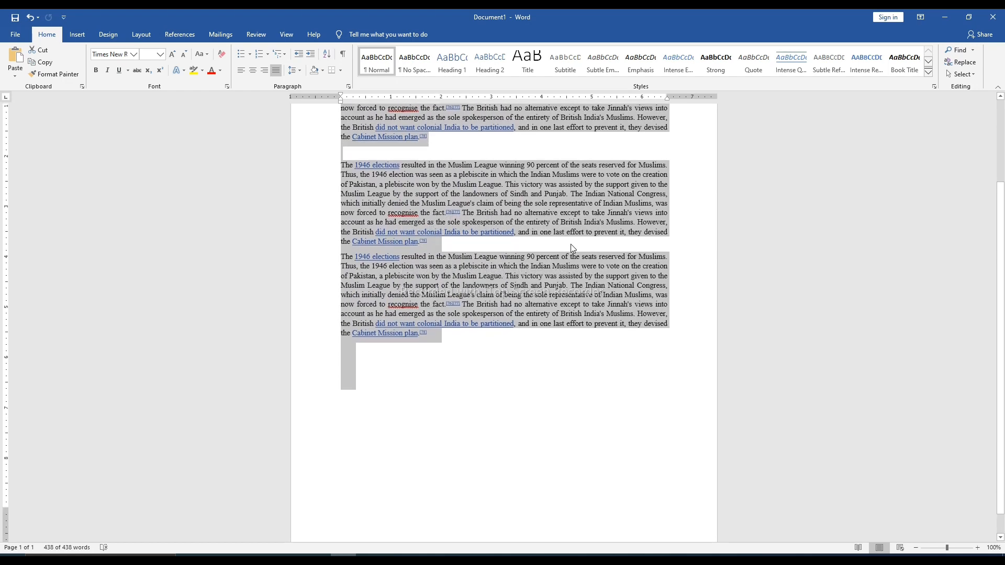
scroll(570, 244, "up", 2)
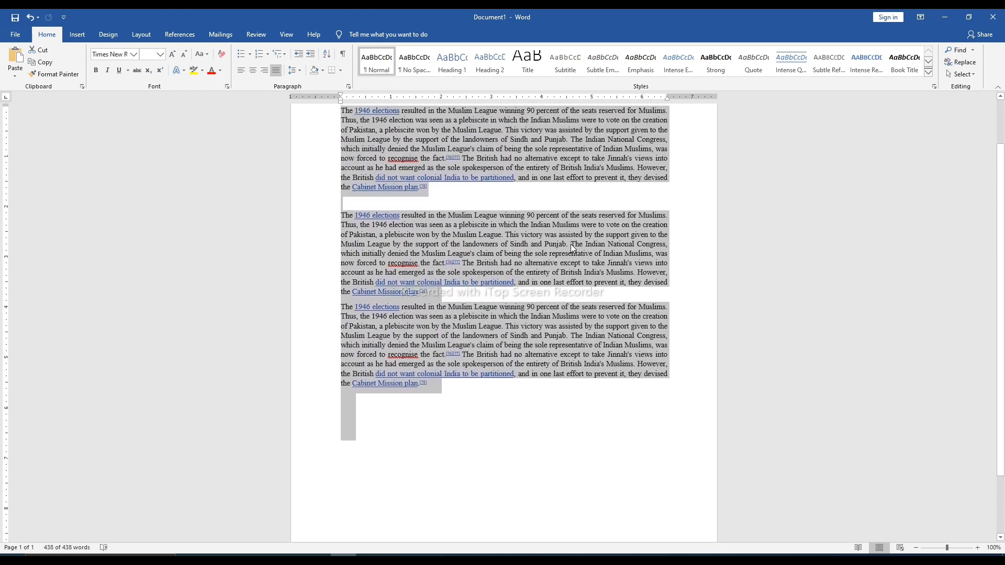
key("Delete")
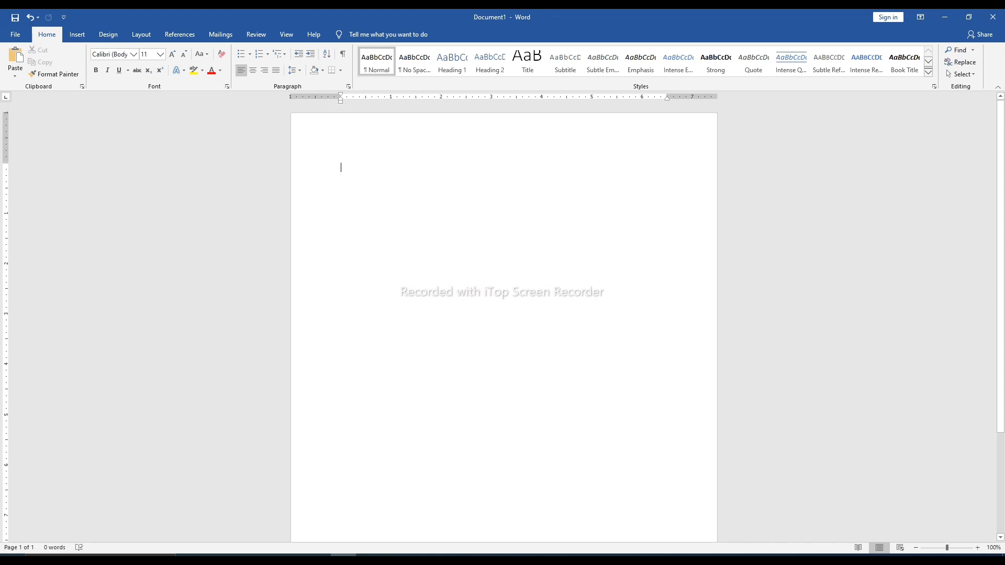
key("ctrl+v")
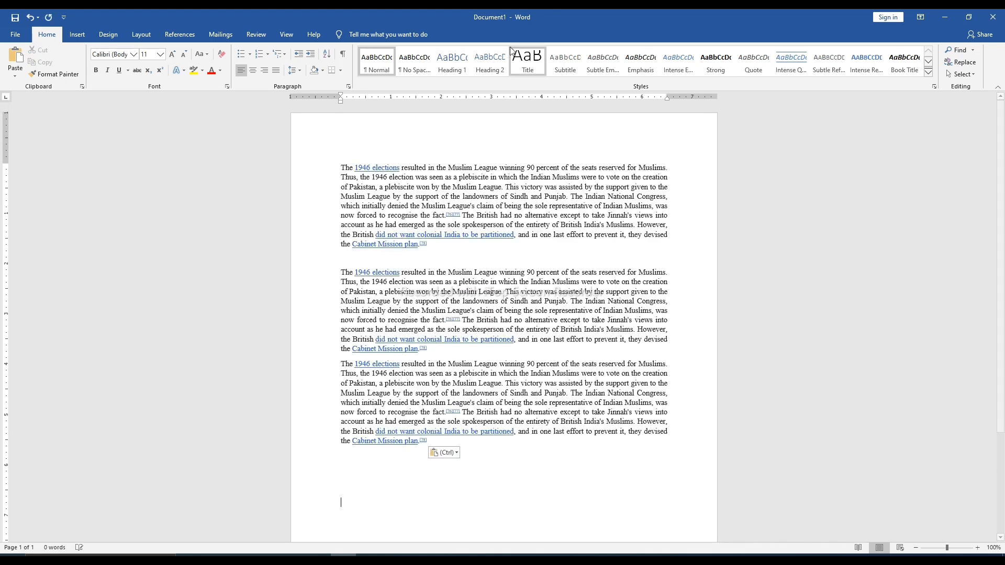